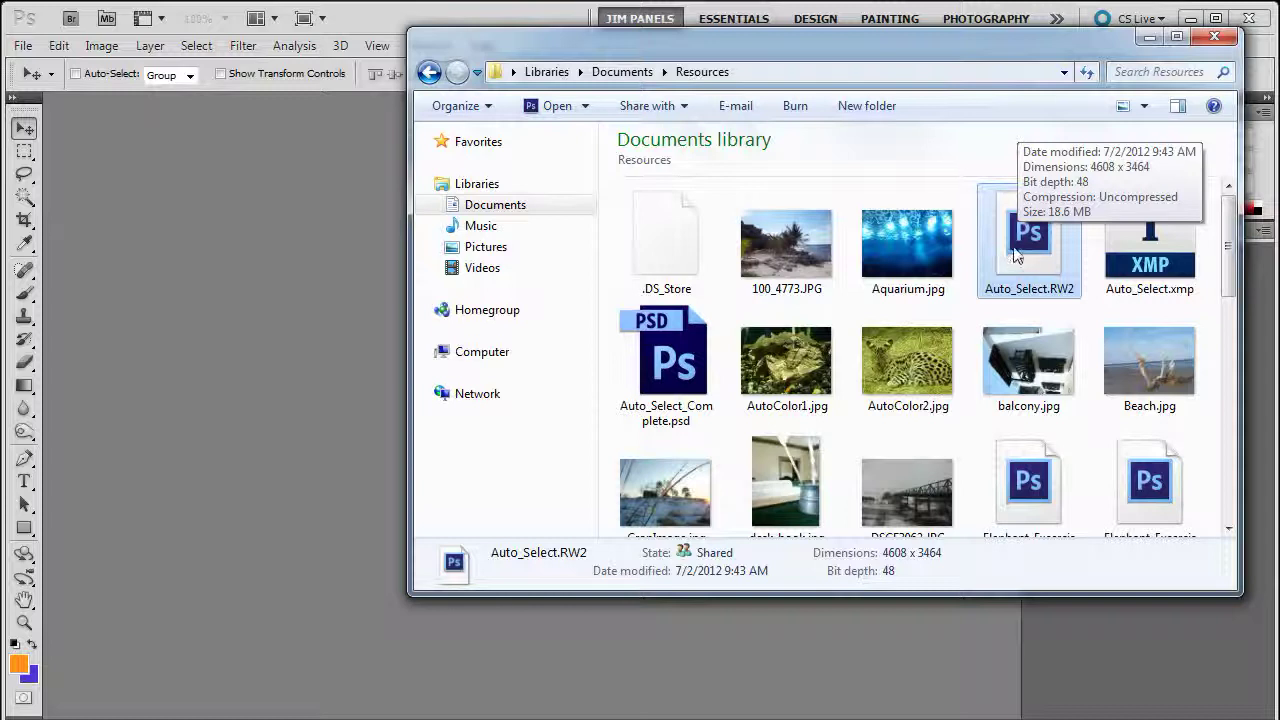
# Drag Auto_Select.RW2 from Explorer into Photoshop to open it in Camera Raw
pyautogui.moveTo(1035, 255); pyautogui.dragTo(286, 308)
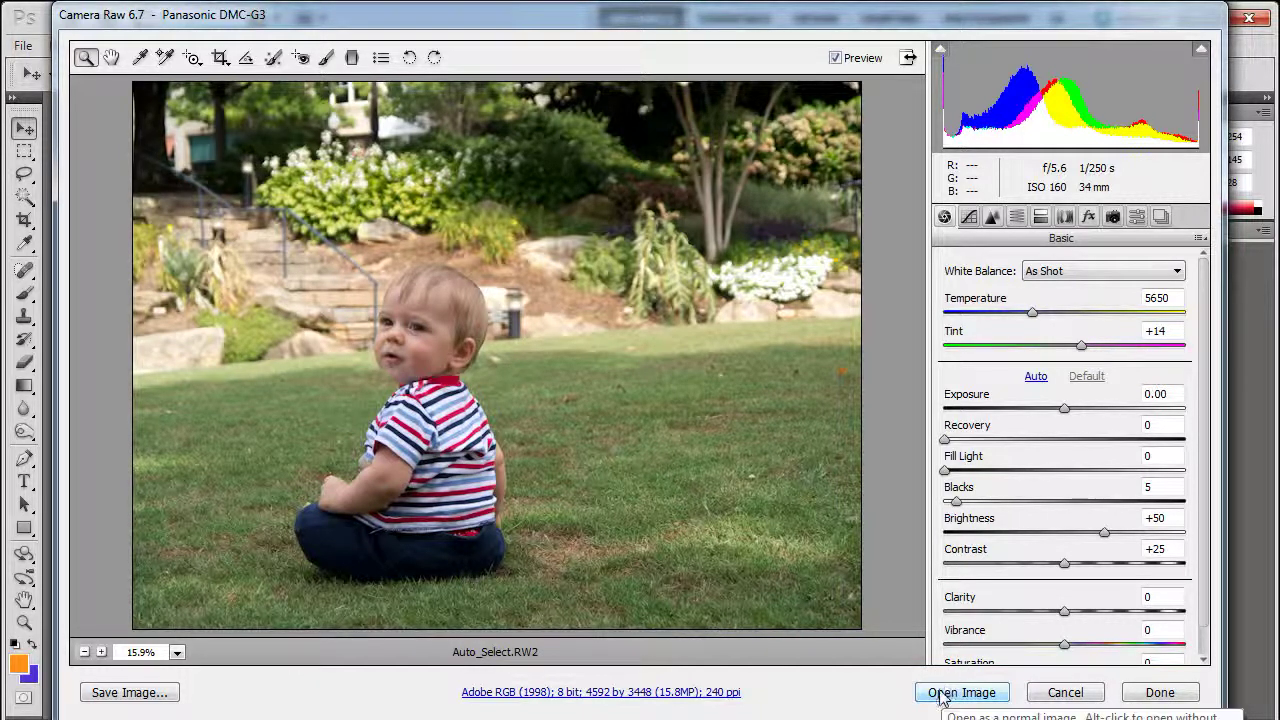
# Open the raw photo as an image, reset the workspace layout, and pick the Quick Selection Tool
pyautogui.click(933, 693)
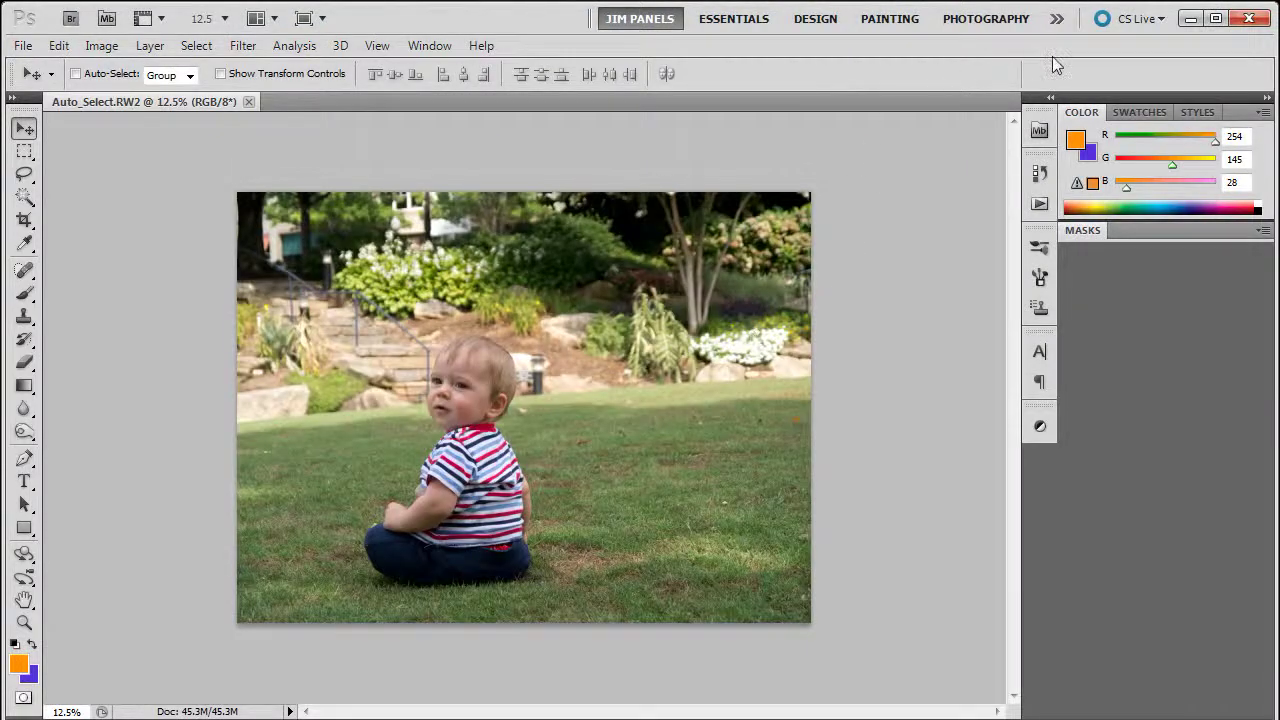
pyautogui.click(1059, 18)
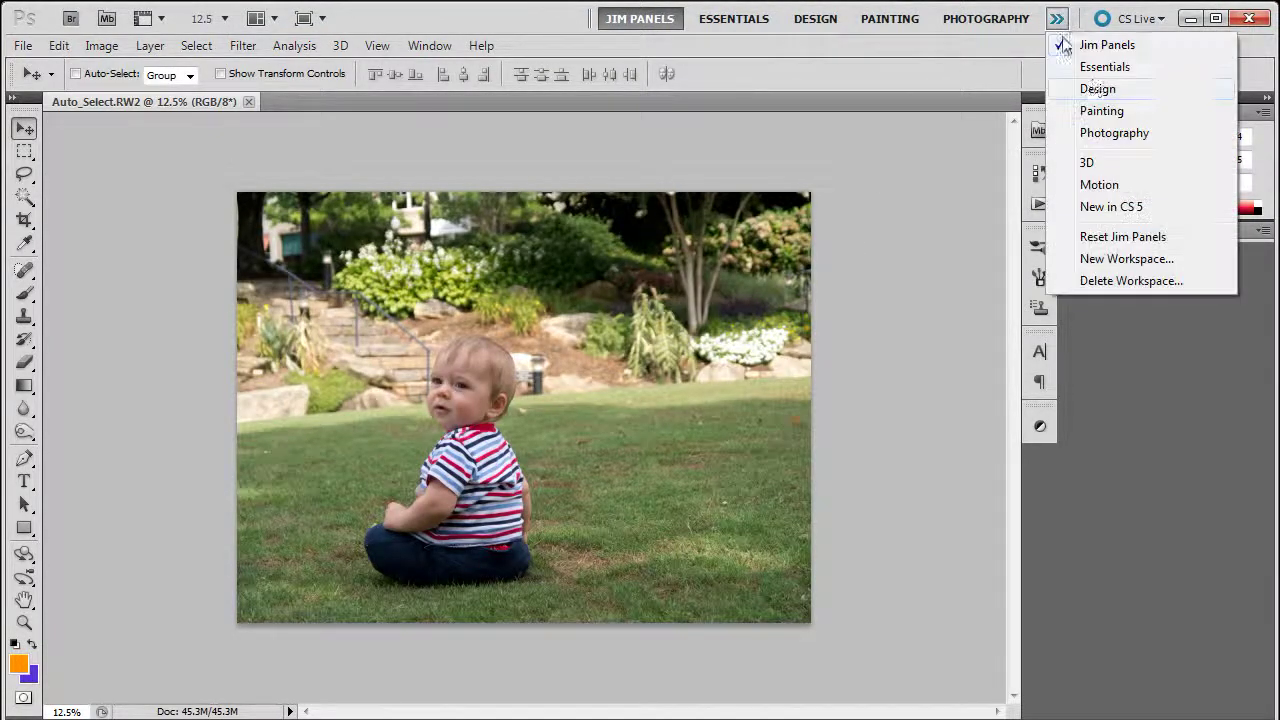
pyautogui.click(1095, 236)
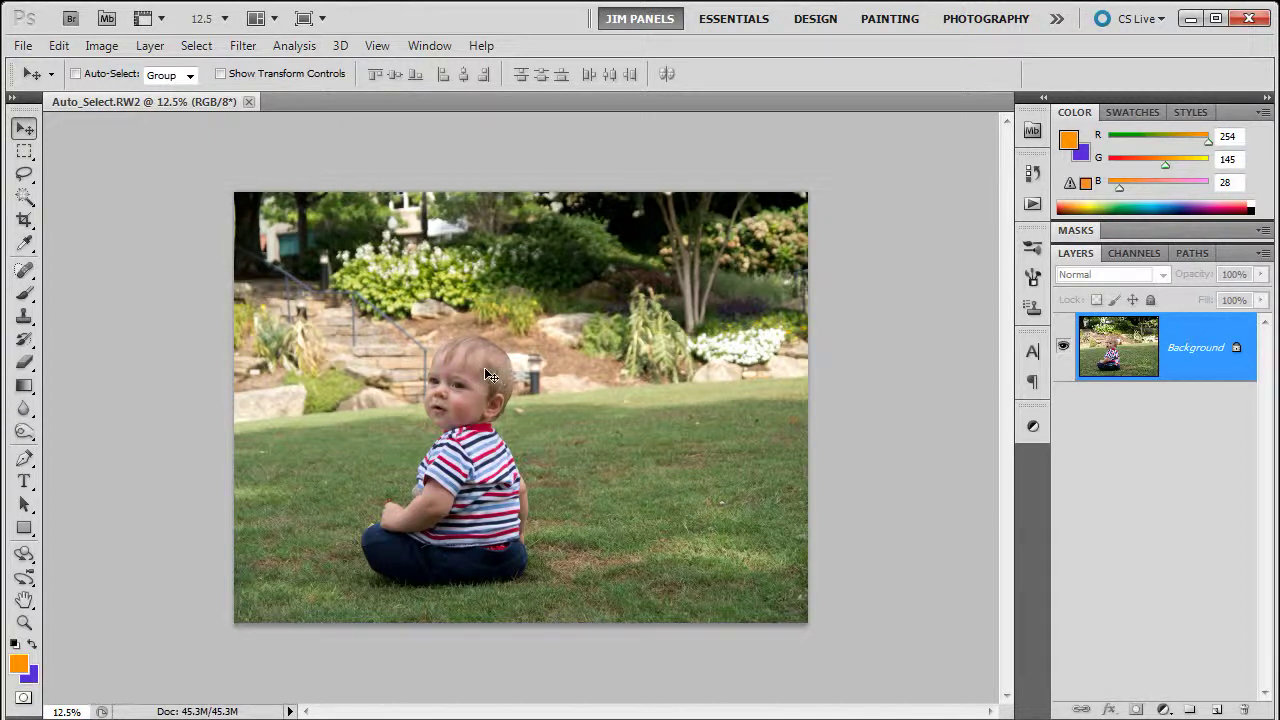
pyautogui.click(24, 196)
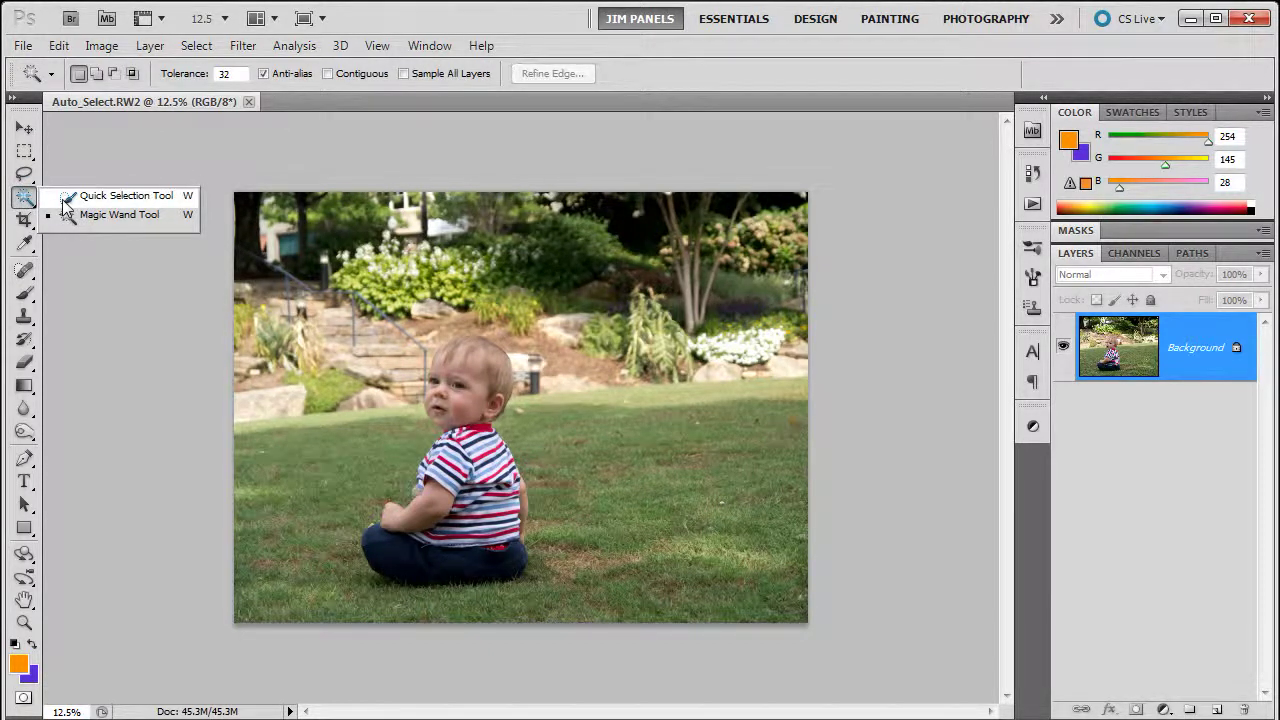
pyautogui.click(66, 198)
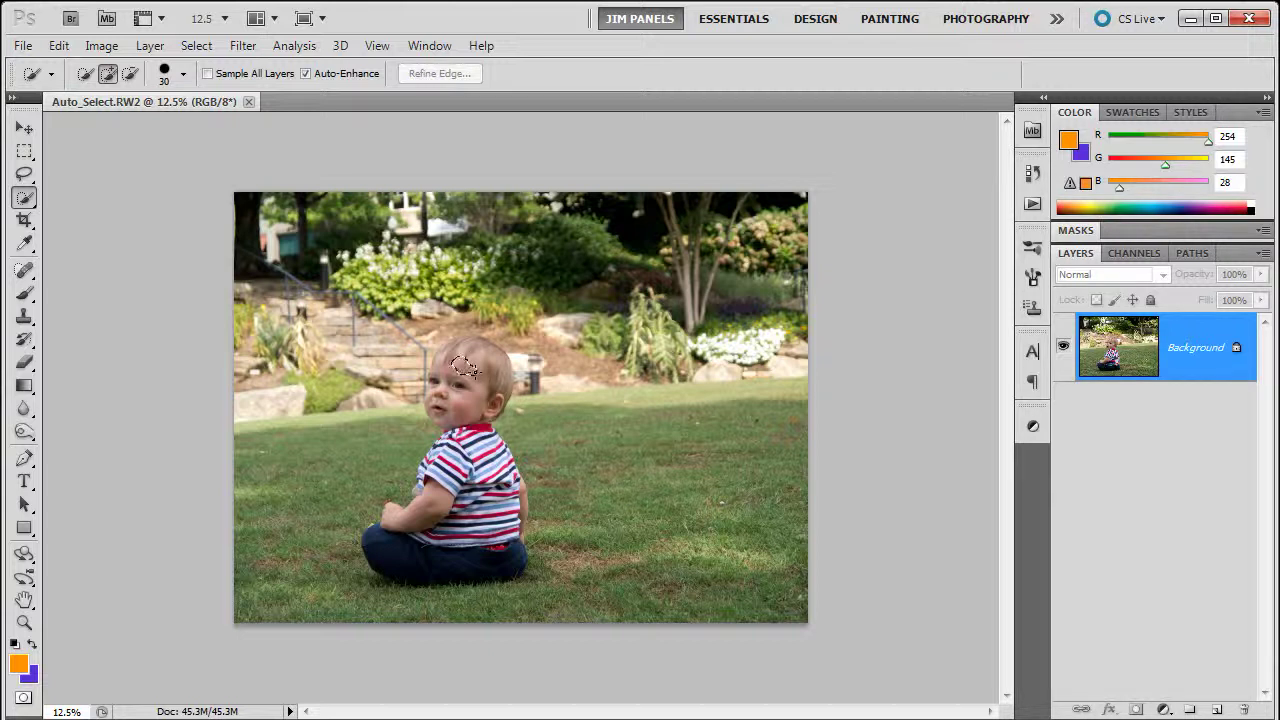
# Quick-select the baby's head from the forehead up, Alt-subtracting the stray patch at the top-left edge
pyautogui.moveTo(465, 367); pyautogui.dragTo(472, 372)
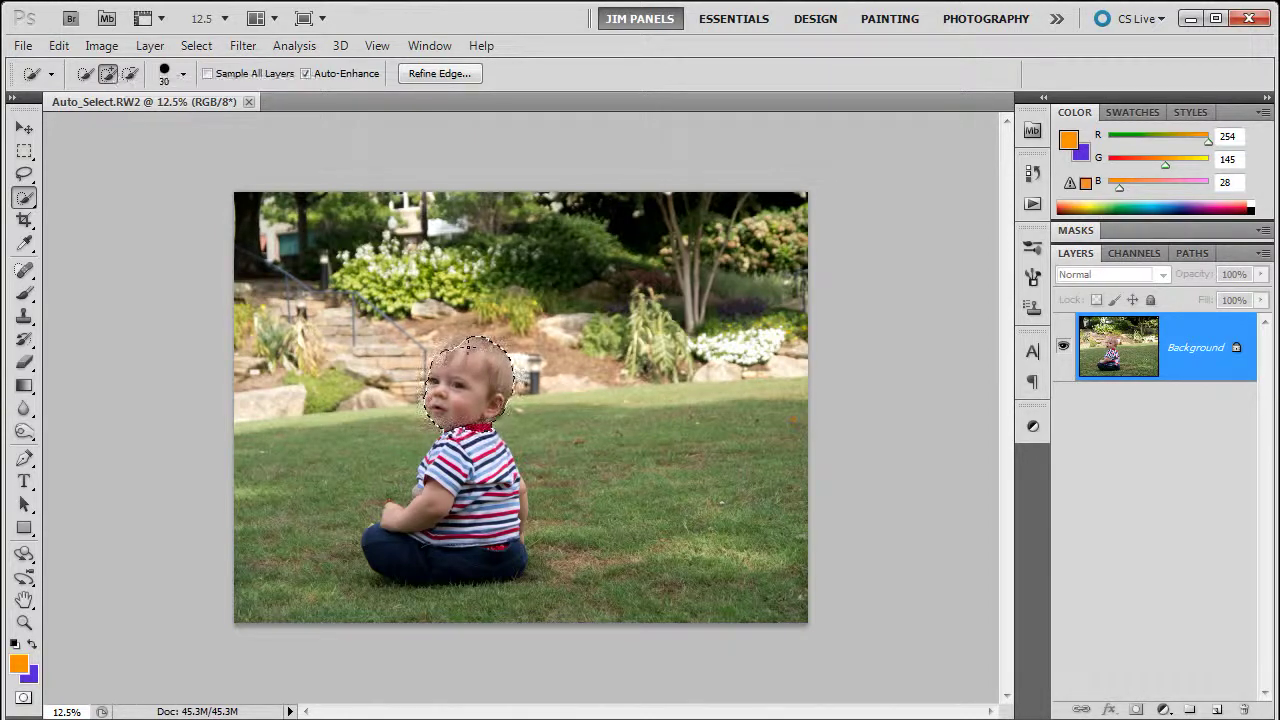
pyautogui.click(445, 350)
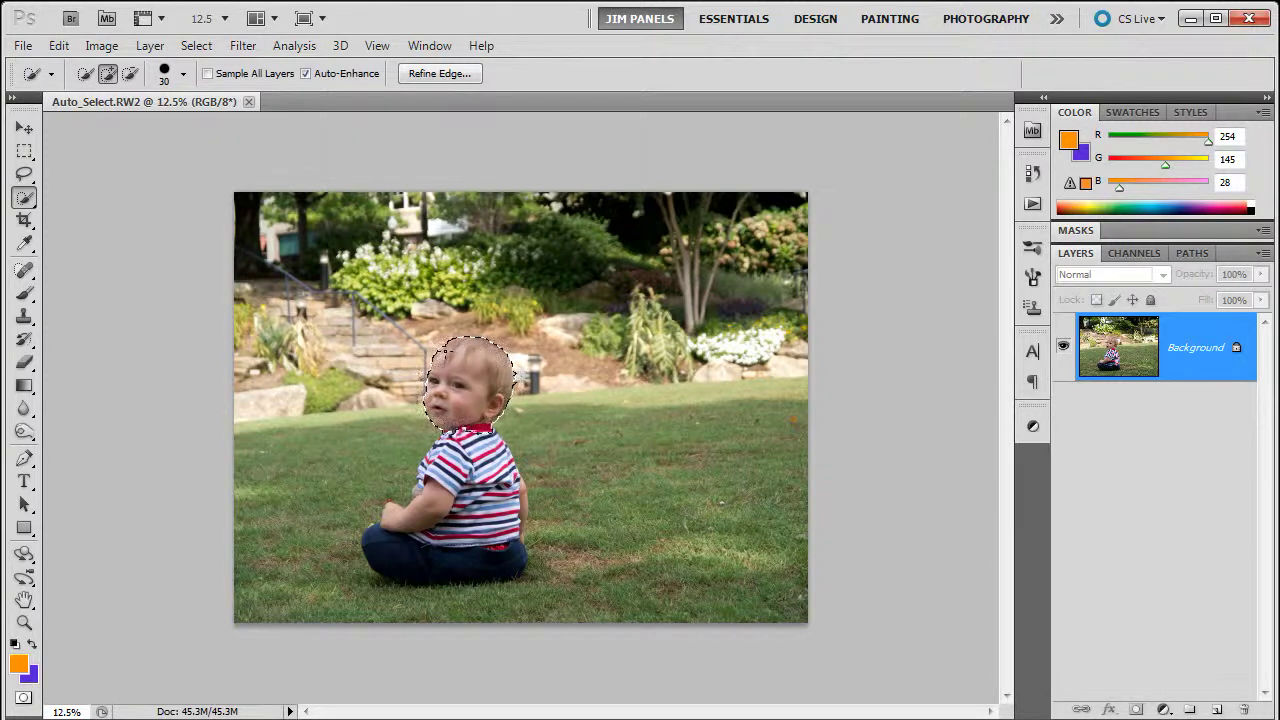
pyautogui.click(424, 340)
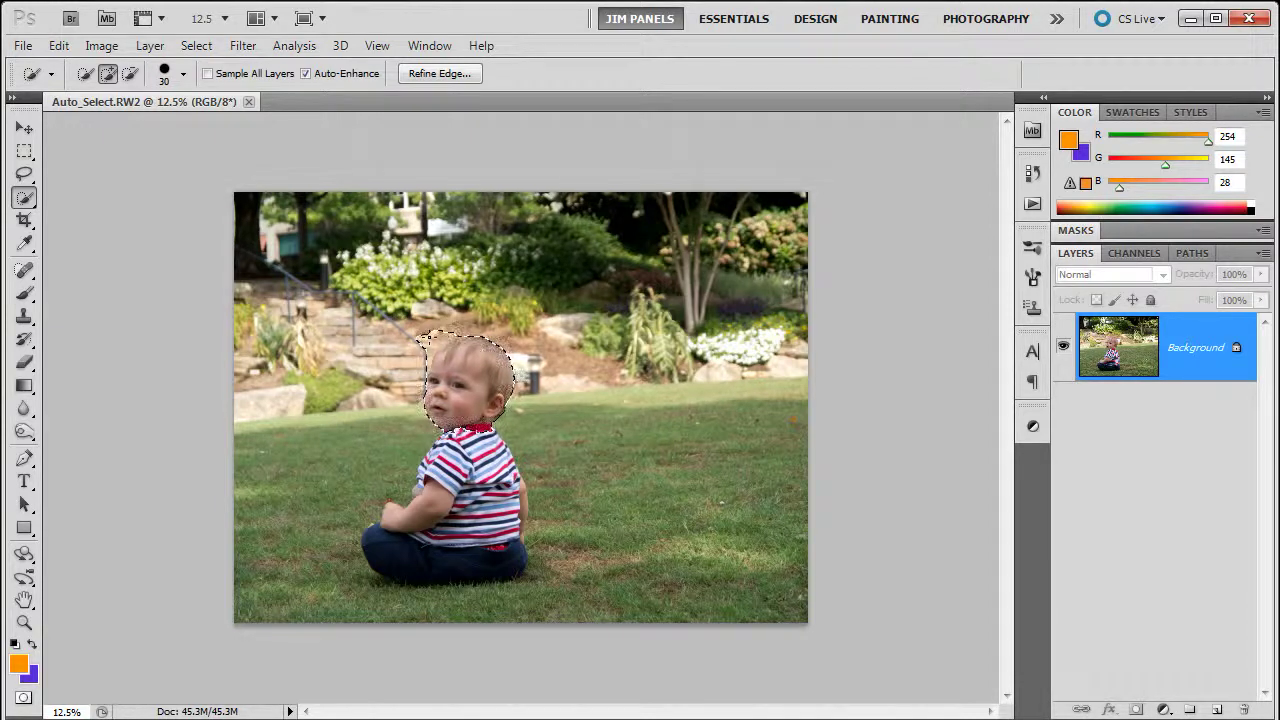
pyautogui.press('alt')
pyautogui.keyDown('alt'); pyautogui.click(420, 343); pyautogui.keyUp('alt')
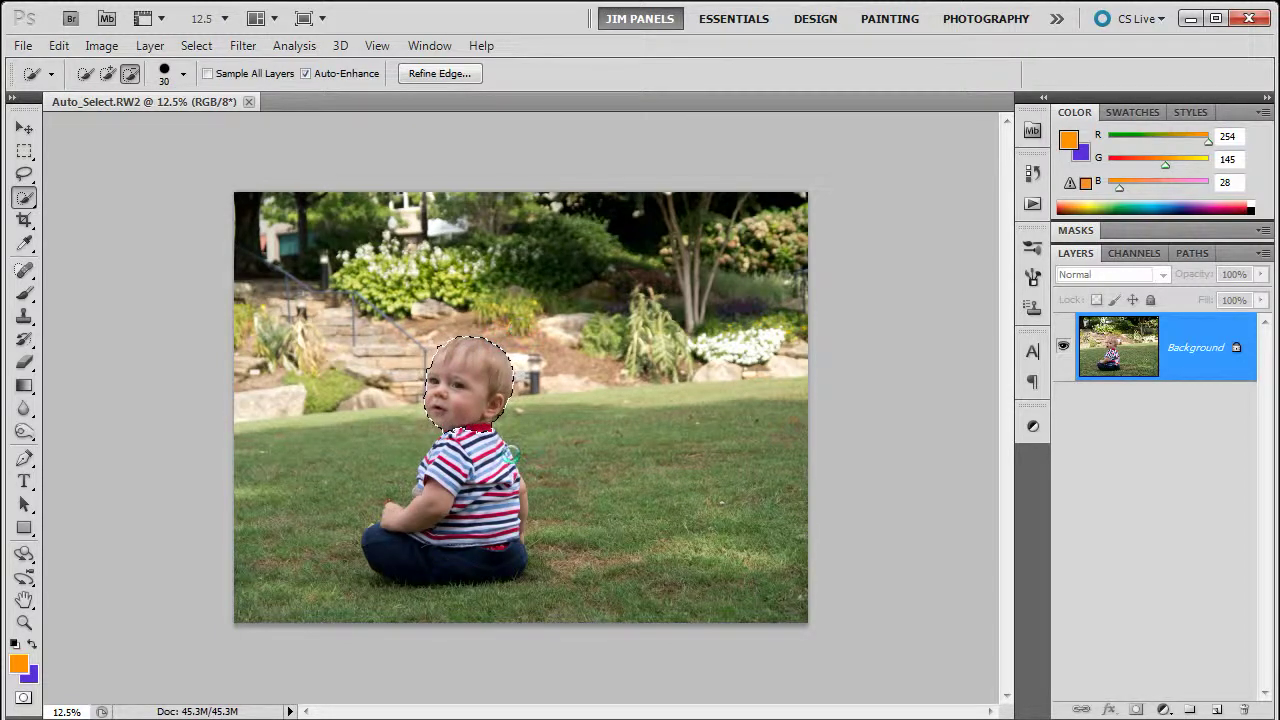
# Return to Add mode and brush the selection over the striped shirt and jeans
pyautogui.press('alt')
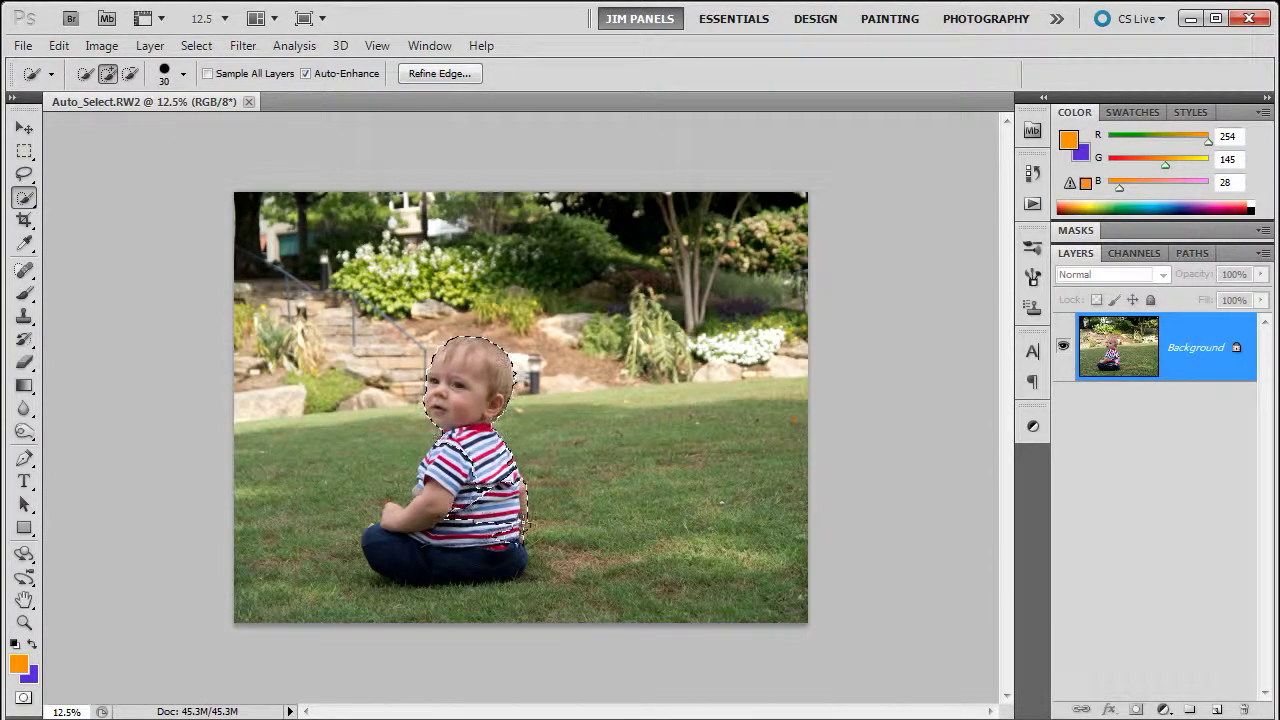
pyautogui.moveTo(458, 520)
pyautogui.mouseDown()
pyautogui.moveTo(490, 575)
pyautogui.moveTo(380, 560)
pyautogui.moveTo(400, 530)
pyautogui.moveTo(370, 545)
pyautogui.moveTo(390, 520)
pyautogui.mouseUp()
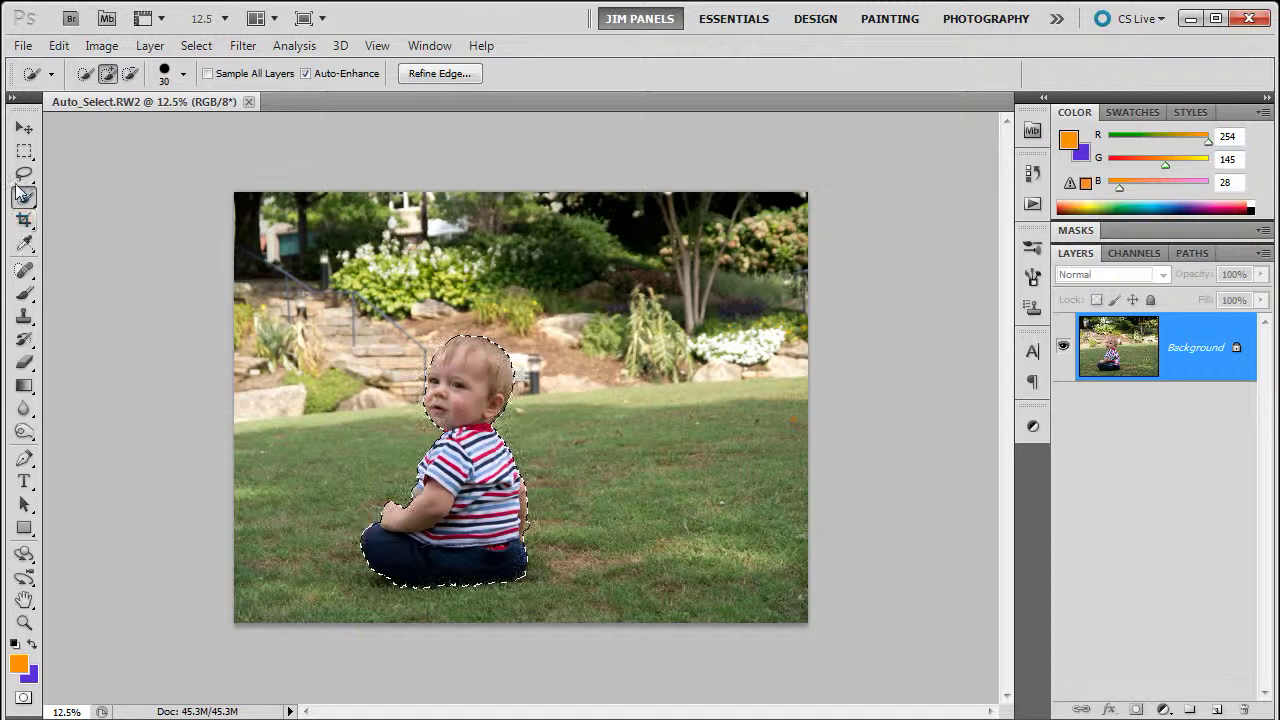
# Open Refine Edge on the baby selection with Overlay view, Smart Radius on and a slightly raised radius
pyautogui.click(430, 75)
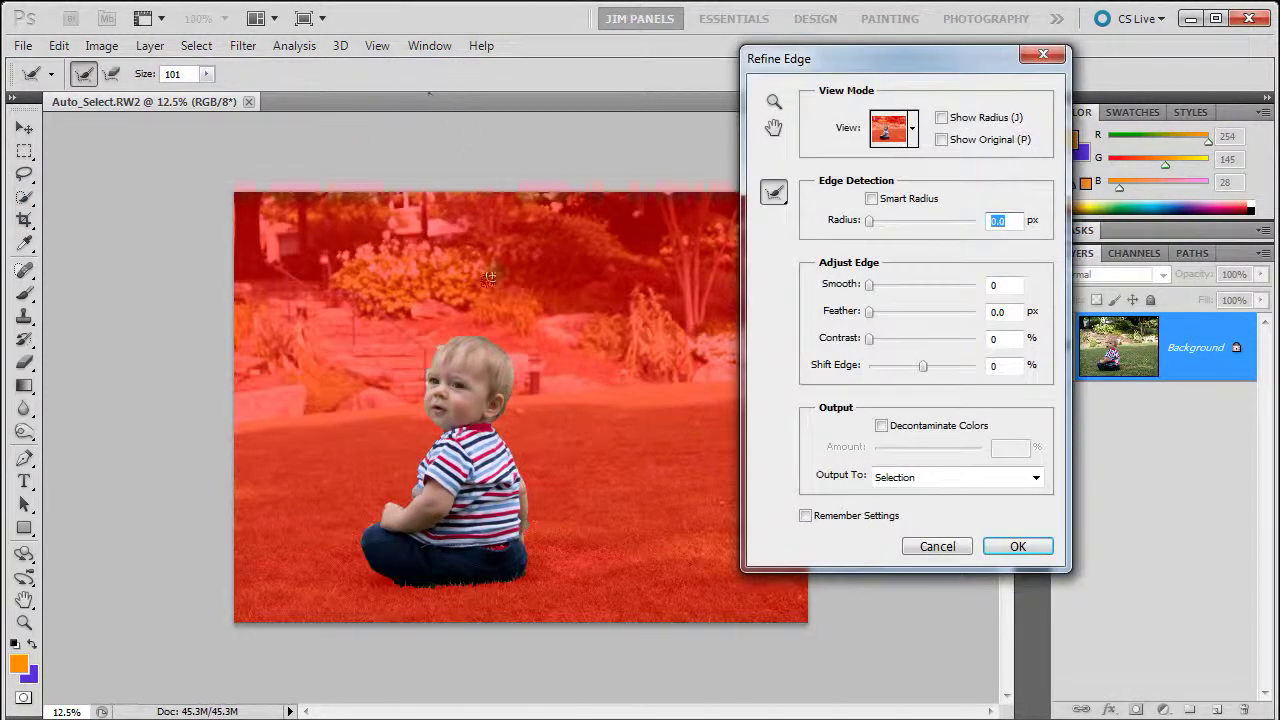
pyautogui.click(913, 130)
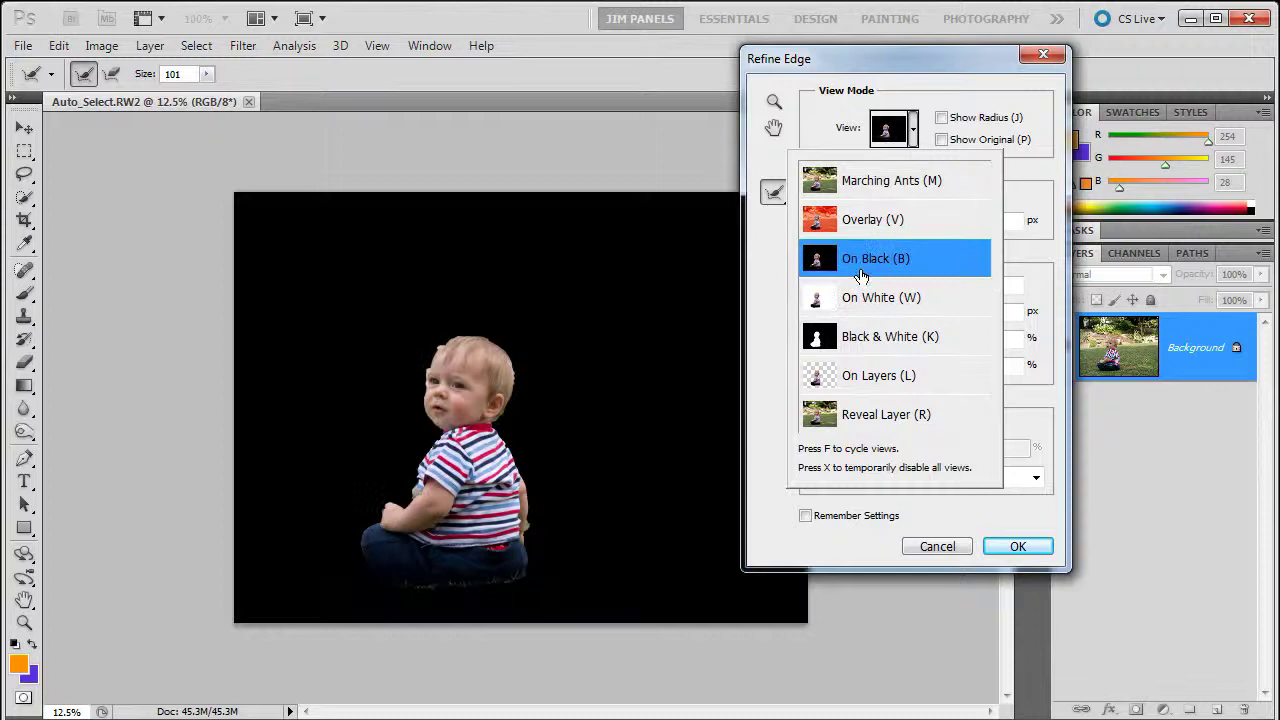
pyautogui.click(924, 85)
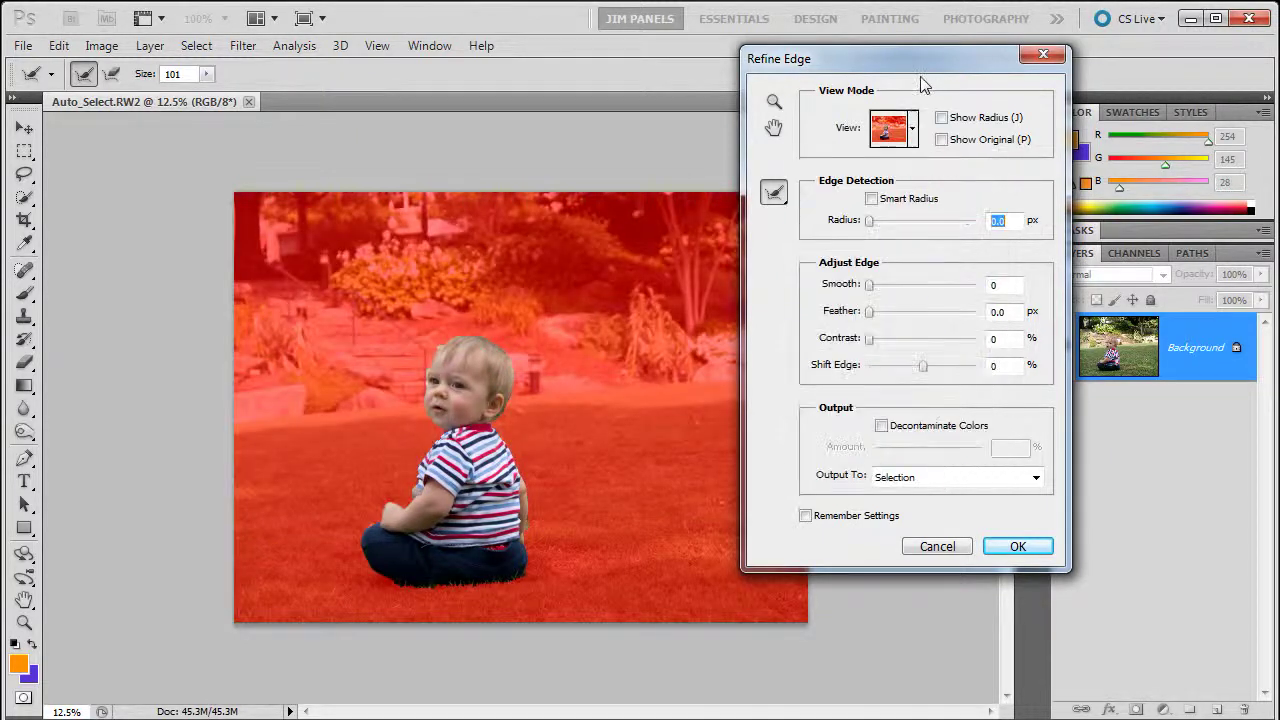
pyautogui.click(871, 198)
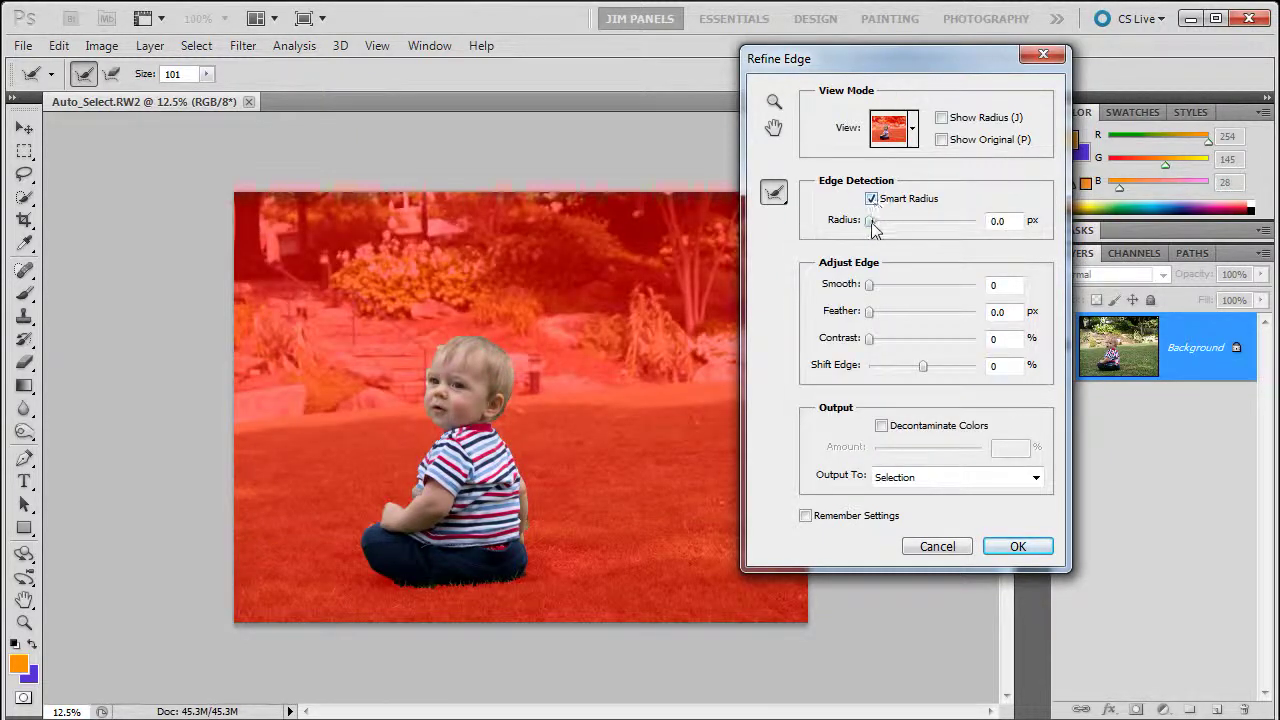
pyautogui.moveTo(873, 228); pyautogui.dragTo(875, 222)
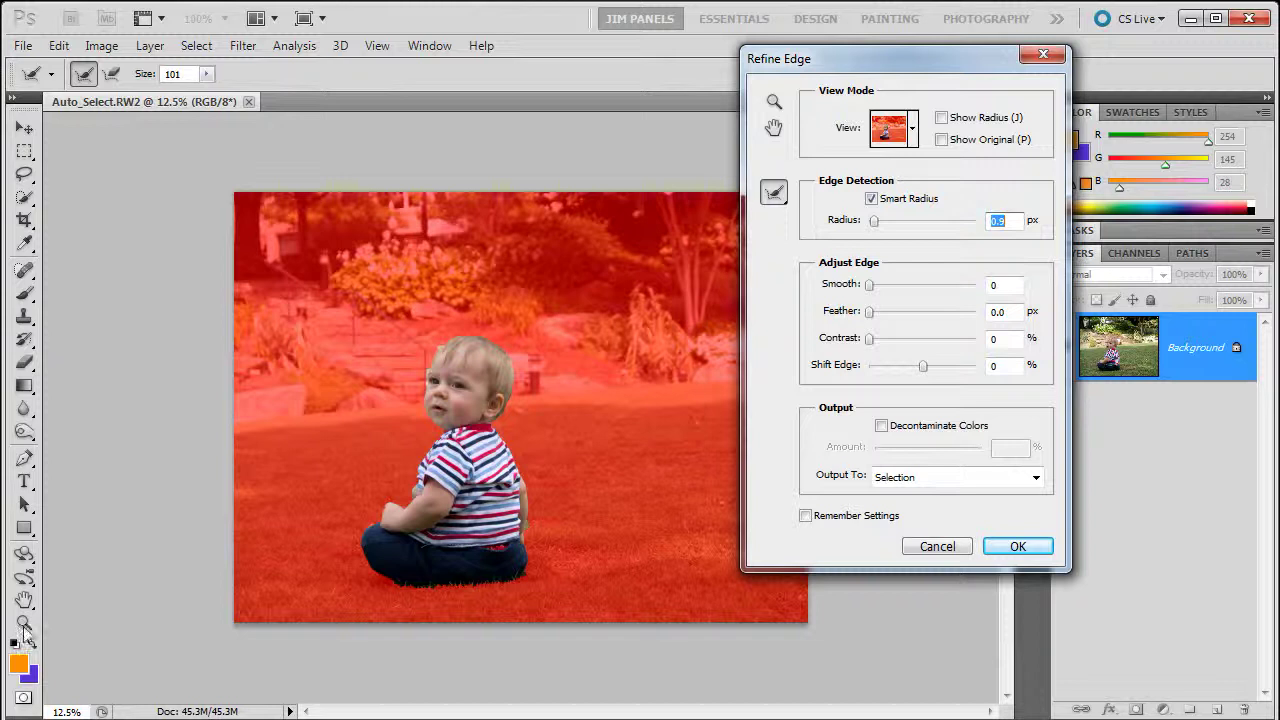
pyautogui.click(775, 104)
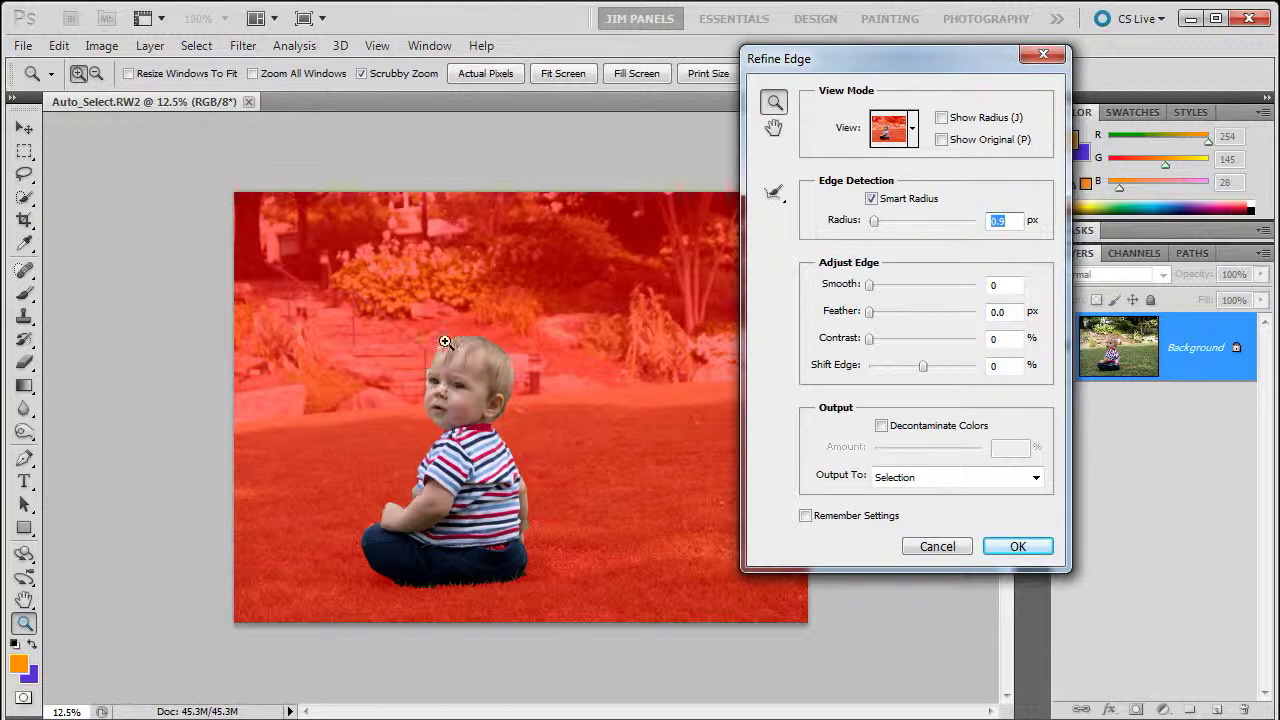
# Zoom in on the baby's face and set the Refine Radius brush to size 63
pyautogui.click(430, 376)
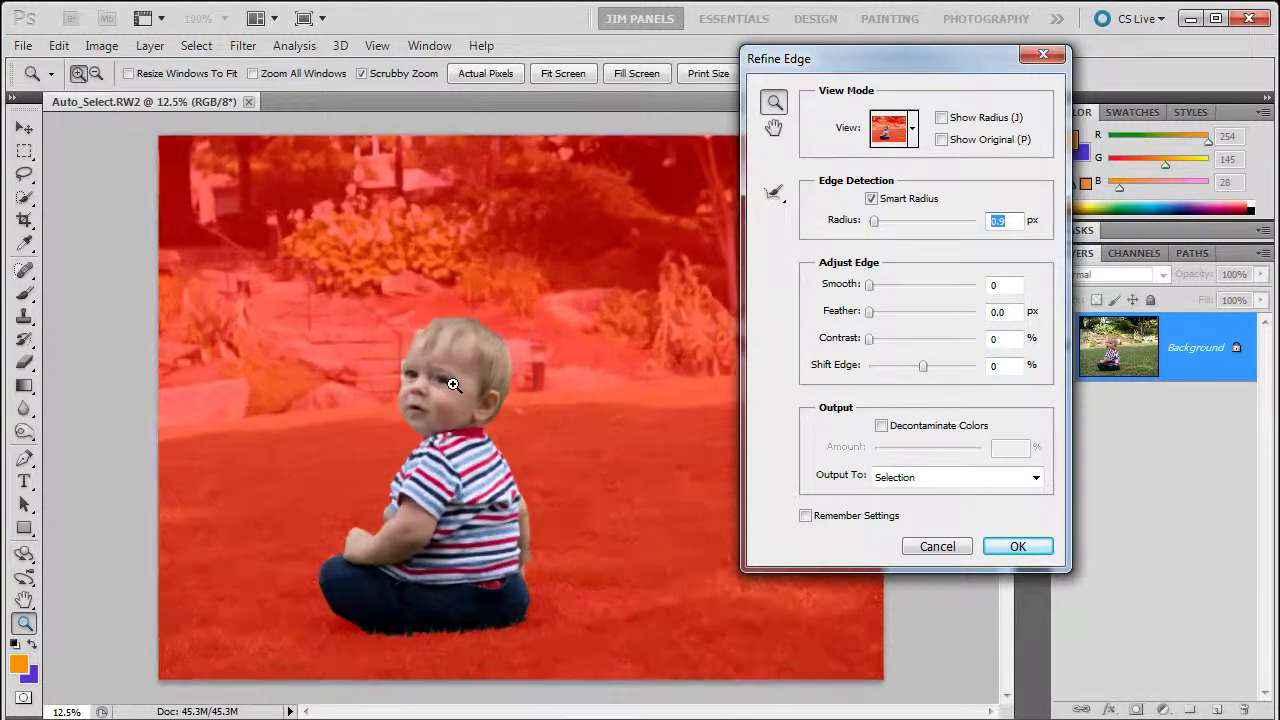
pyautogui.click(410, 366)
pyautogui.click(409, 365)
pyautogui.click(409, 364)
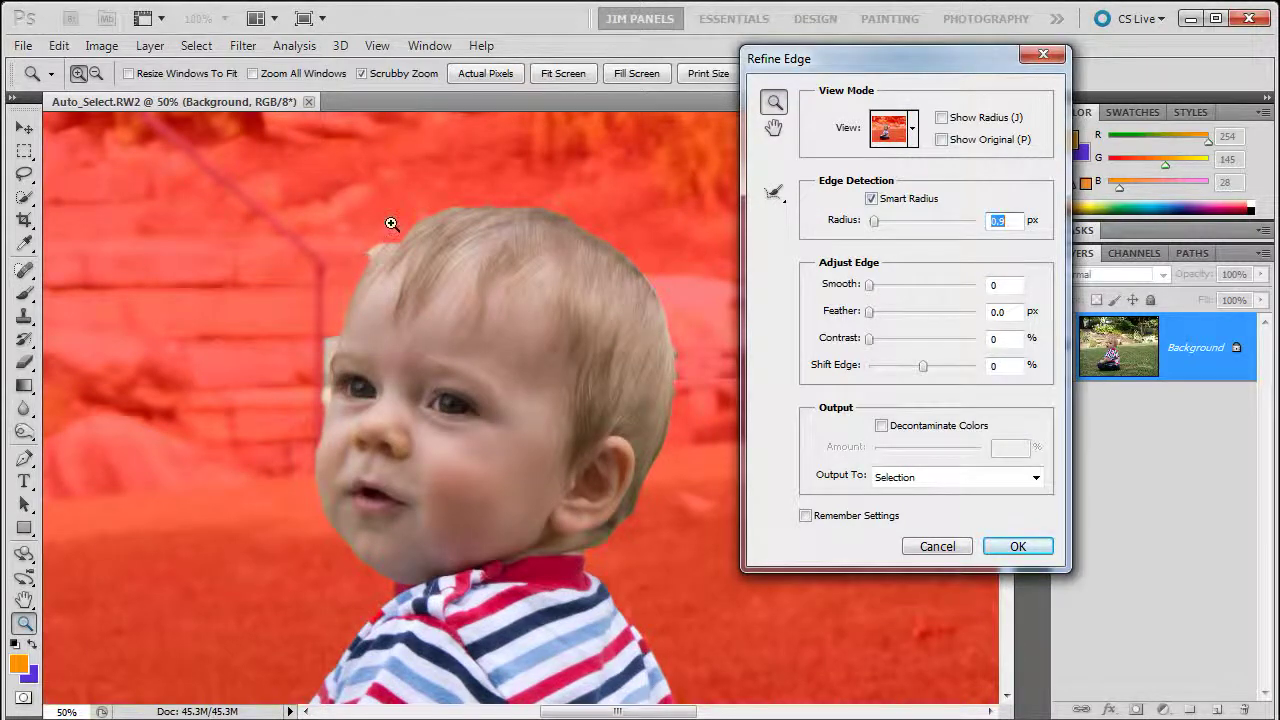
pyautogui.click(771, 195)
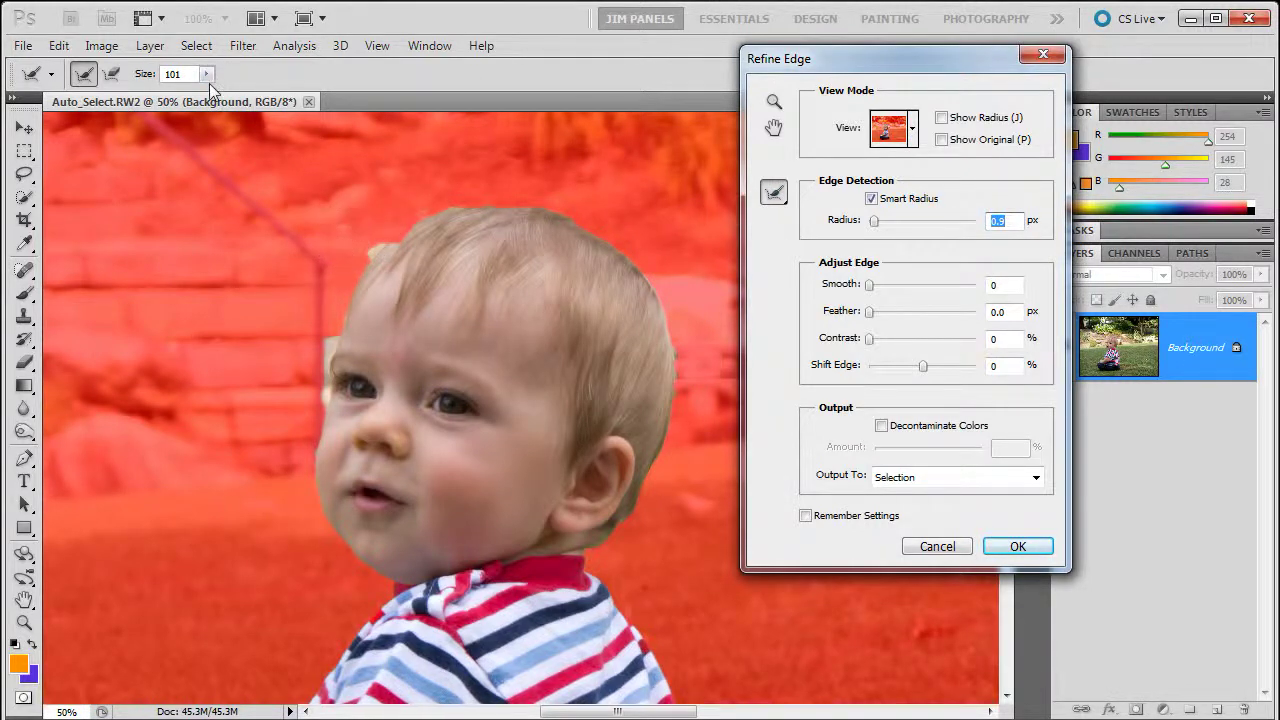
pyautogui.moveTo(206, 74)
pyautogui.mouseDown()
pyautogui.moveTo(200, 95)
pyautogui.moveTo(172, 94)
pyautogui.mouseUp()
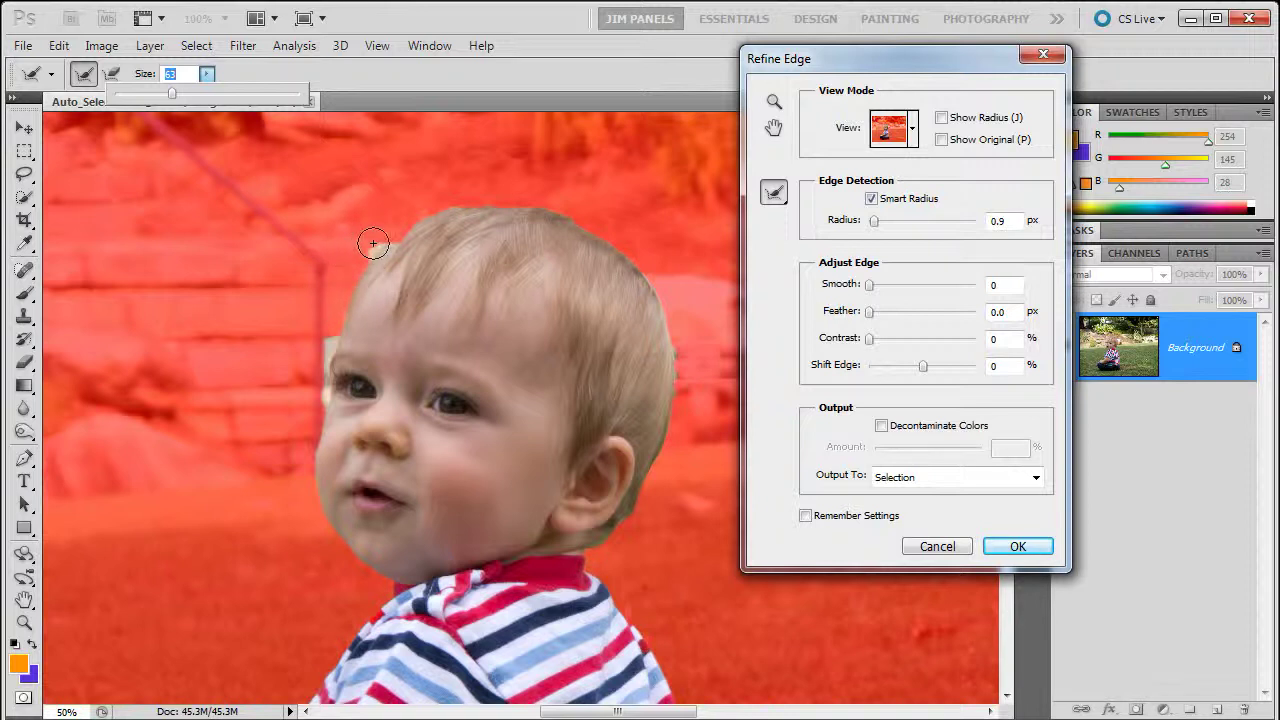
# Refine the hair edge along the top of the head, the face's left edge and the right cheek
pyautogui.moveTo(373, 243)
pyautogui.mouseDown()
pyautogui.moveTo(352, 275)
pyautogui.moveTo(408, 226)
pyautogui.moveTo(380, 258)
pyautogui.moveTo(463, 209)
pyautogui.moveTo(371, 251)
pyautogui.mouseUp()
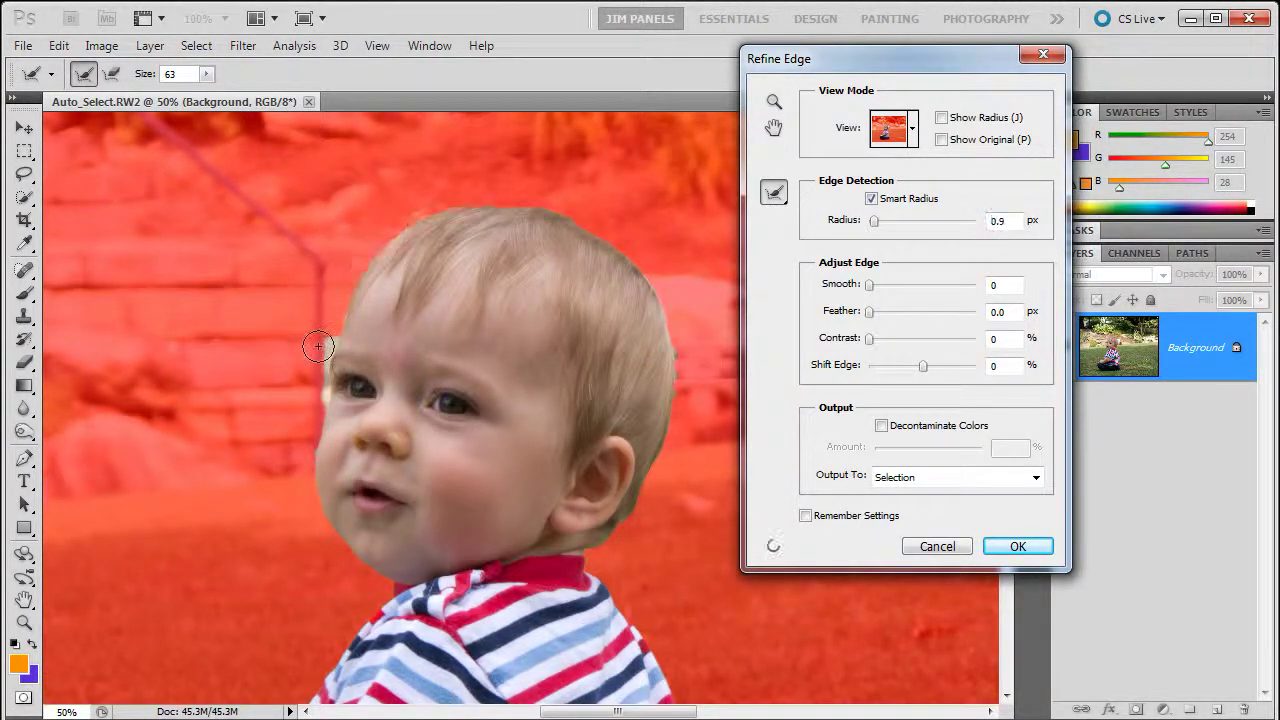
pyautogui.moveTo(328, 318); pyautogui.dragTo(314, 434)
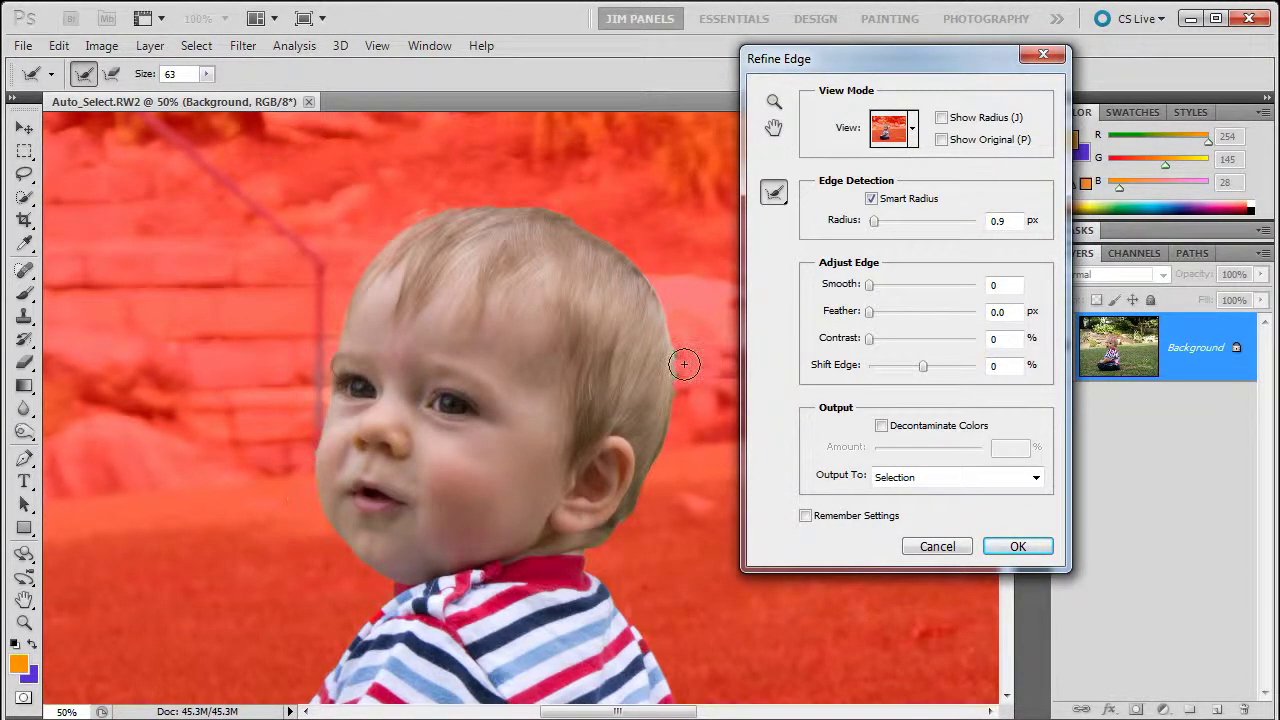
pyautogui.moveTo(684, 364); pyautogui.dragTo(656, 545)
# Refine the edges where the arm, trousers and elbow meet the grass
pyautogui.moveTo(488, 580); pyautogui.dragTo(440, 430)
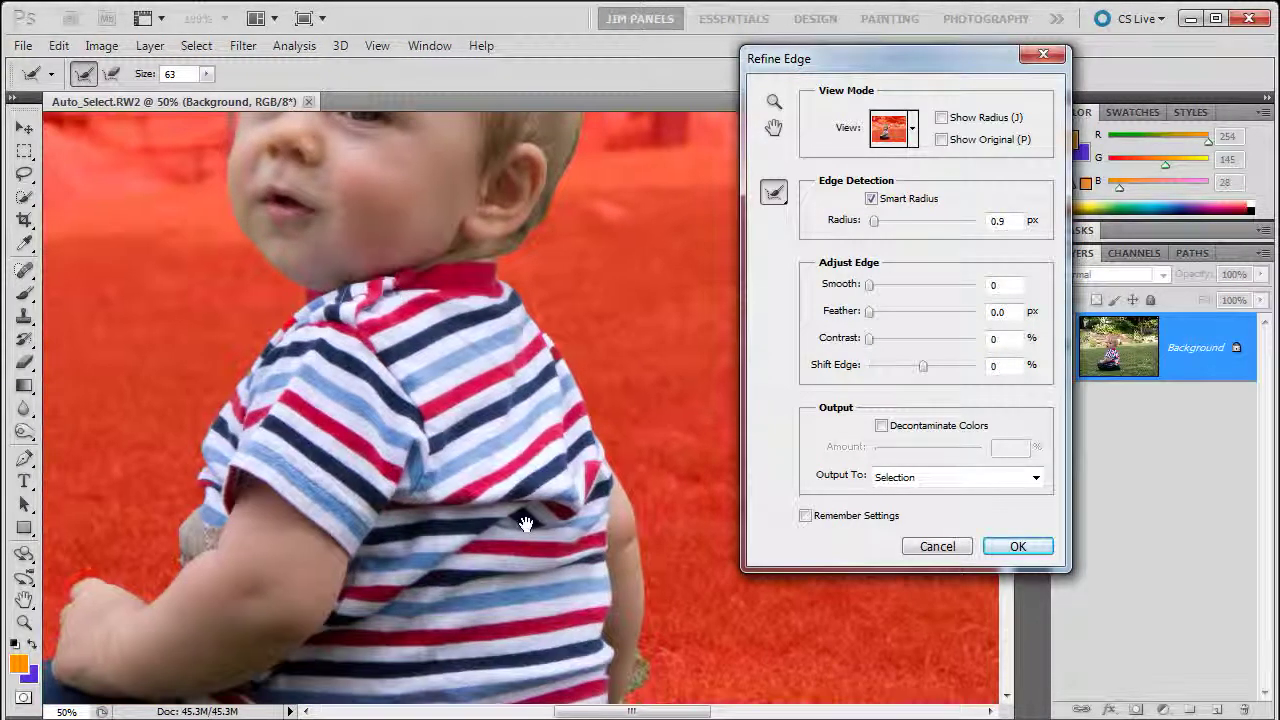
pyautogui.moveTo(526, 523); pyautogui.dragTo(491, 343)
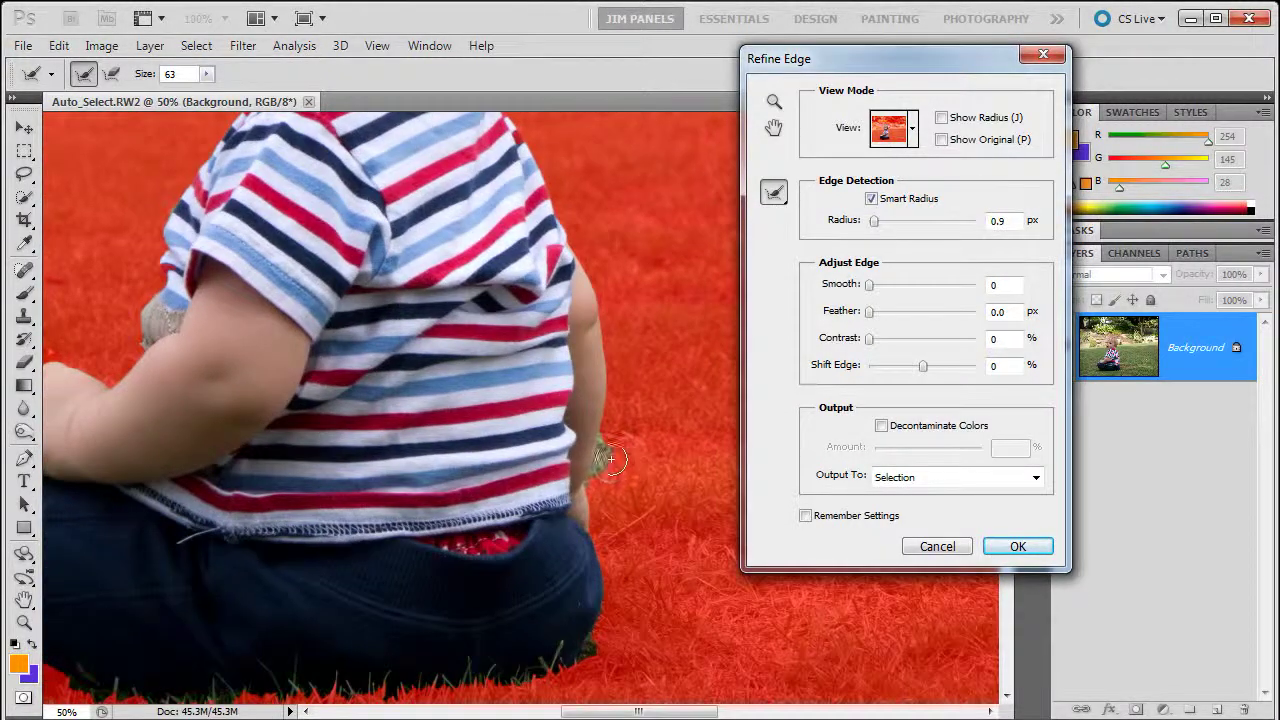
pyautogui.moveTo(610, 459)
pyautogui.mouseDown()
pyautogui.moveTo(600, 470)
pyautogui.moveTo(607, 435)
pyautogui.mouseUp()
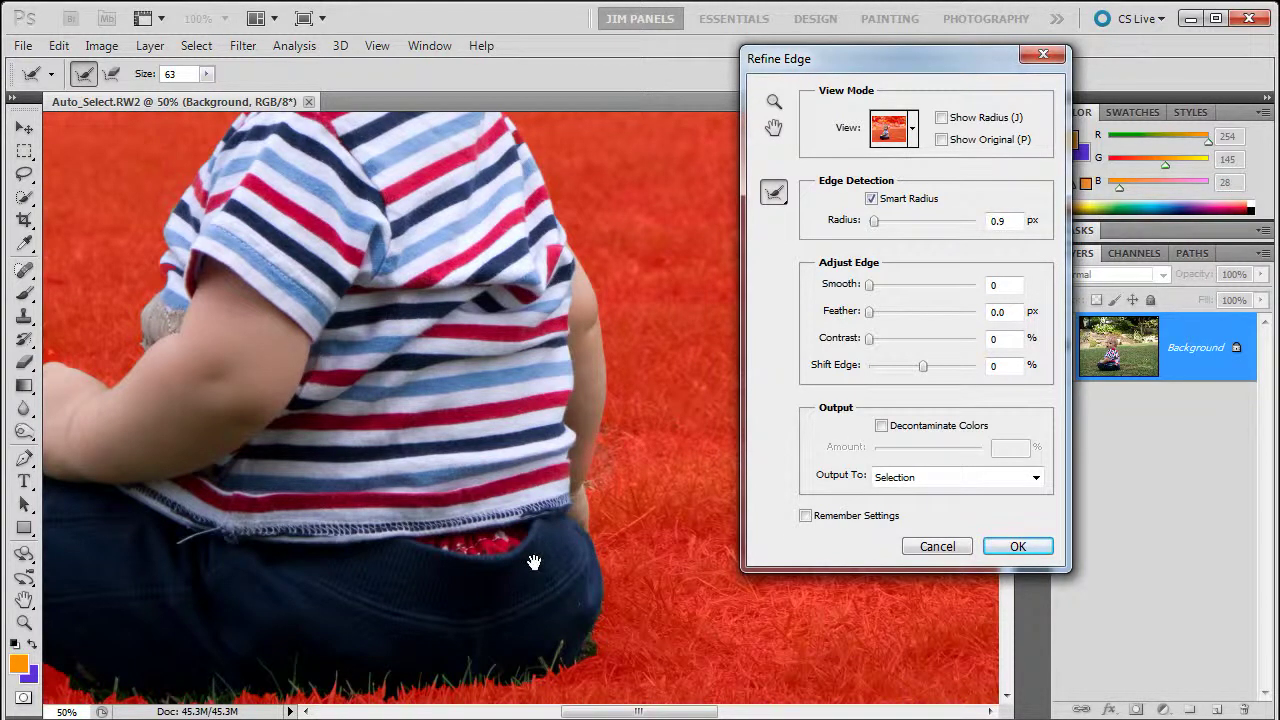
pyautogui.moveTo(534, 563)
pyautogui.mouseDown()
pyautogui.moveTo(563, 343)
pyautogui.moveTo(580, 355)
pyautogui.mouseUp()
pyautogui.moveTo(632, 420); pyautogui.dragTo(611, 432)
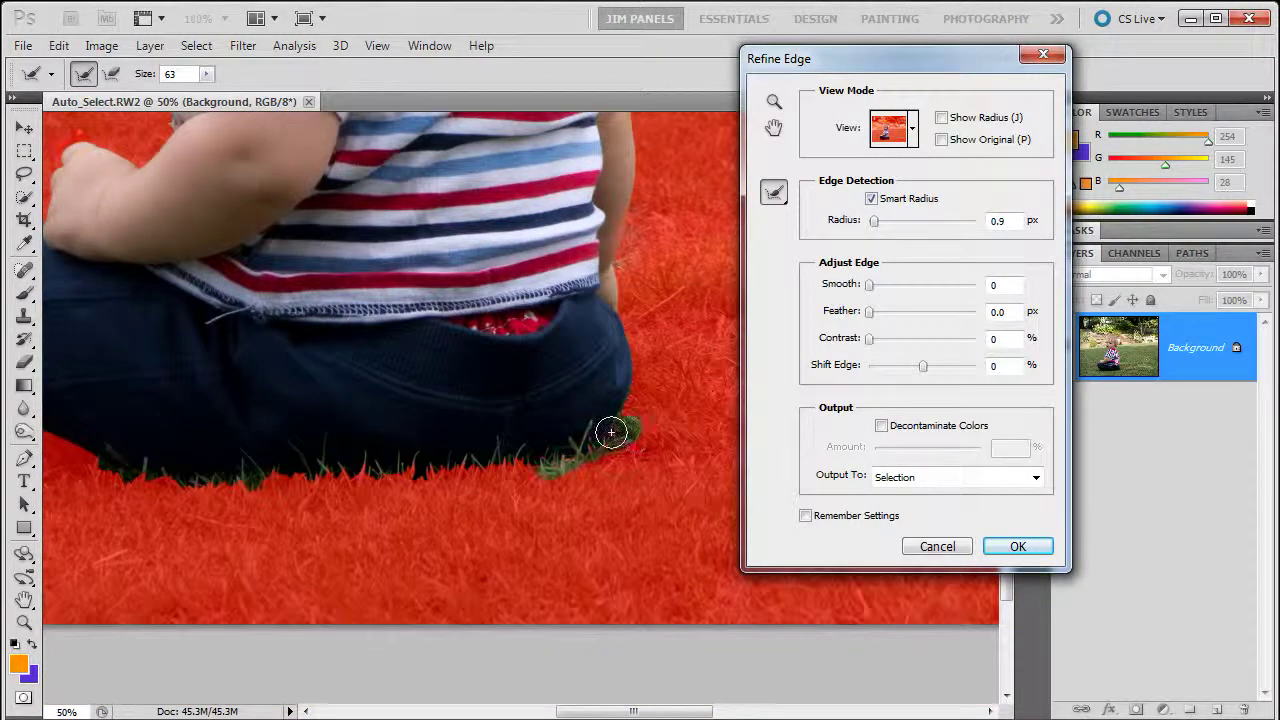
pyautogui.moveTo(495, 455)
pyautogui.mouseDown()
pyautogui.moveTo(489, 491)
pyautogui.moveTo(492, 455)
pyautogui.moveTo(479, 482)
pyautogui.moveTo(502, 475)
pyautogui.moveTo(496, 458)
pyautogui.moveTo(413, 496)
pyautogui.moveTo(398, 475)
pyautogui.moveTo(425, 476)
pyautogui.moveTo(383, 459)
pyautogui.moveTo(352, 476)
pyautogui.moveTo(288, 436)
pyautogui.moveTo(495, 380)
pyautogui.mouseUp()
pyautogui.moveTo(520, 425)
pyautogui.mouseDown()
pyautogui.moveTo(506, 396)
pyautogui.moveTo(489, 418)
pyautogui.moveTo(444, 418)
pyautogui.moveTo(388, 403)
pyautogui.moveTo(369, 378)
pyautogui.moveTo(361, 394)
pyautogui.moveTo(417, 389)
pyautogui.mouseUp()
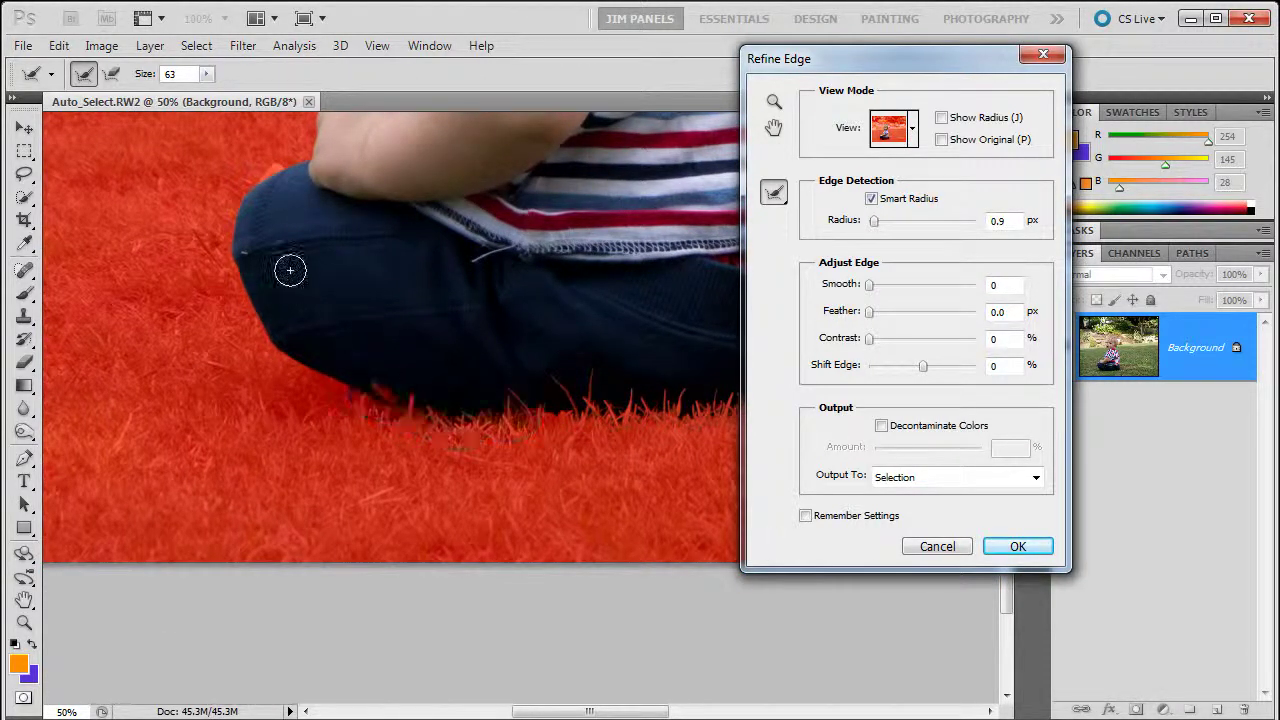
pyautogui.moveTo(269, 240); pyautogui.dragTo(371, 394)
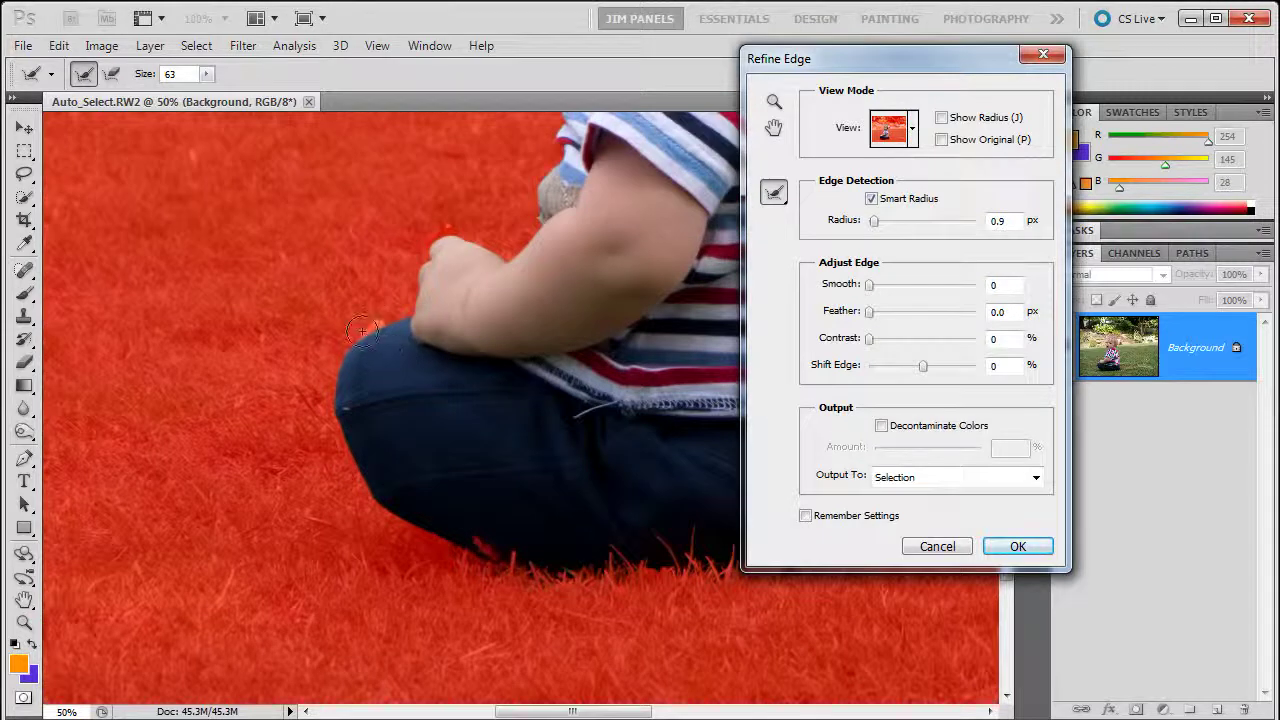
pyautogui.moveTo(371, 327)
pyautogui.mouseDown()
pyautogui.moveTo(371, 294)
pyautogui.moveTo(383, 337)
pyautogui.moveTo(374, 323)
pyautogui.mouseUp()
pyautogui.moveTo(612, 209)
pyautogui.mouseDown()
pyautogui.moveTo(417, 506)
pyautogui.moveTo(354, 537)
pyautogui.moveTo(250, 712)
pyautogui.mouseUp()
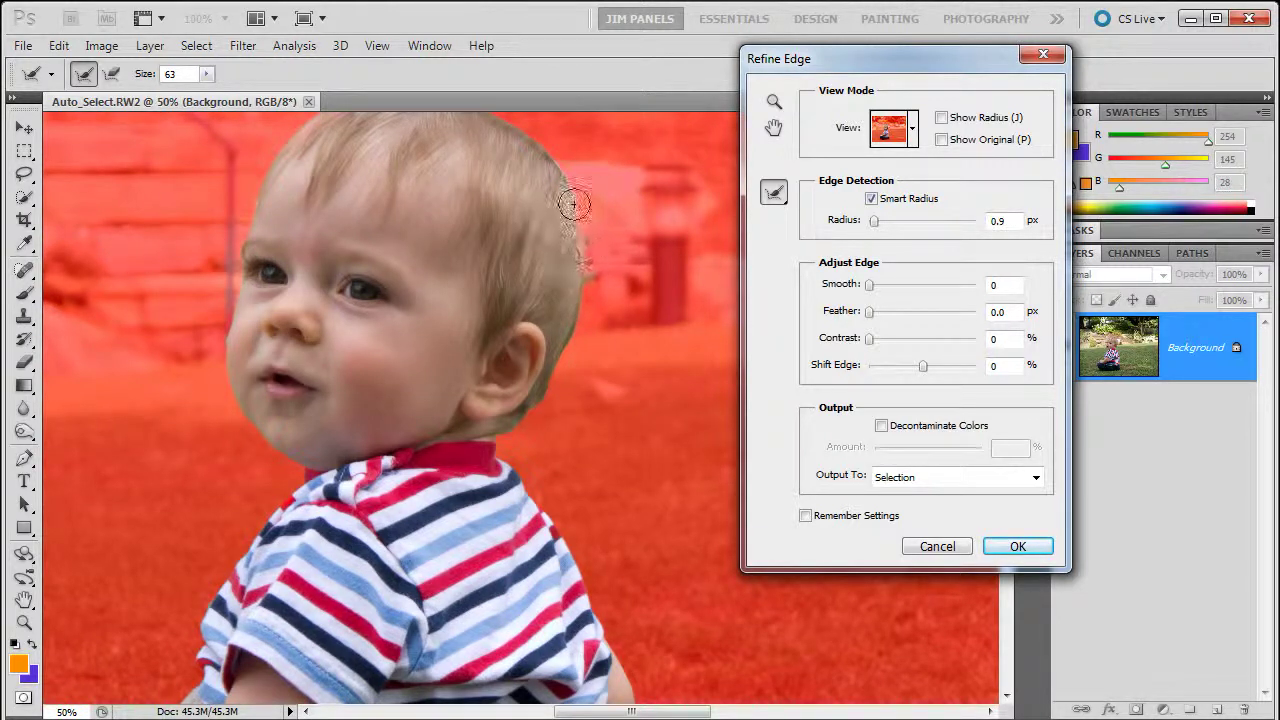
# Output the refined selection as a new layer with layer mask and view the mask alone
pyautogui.click(905, 479)
pyautogui.click(938, 545)
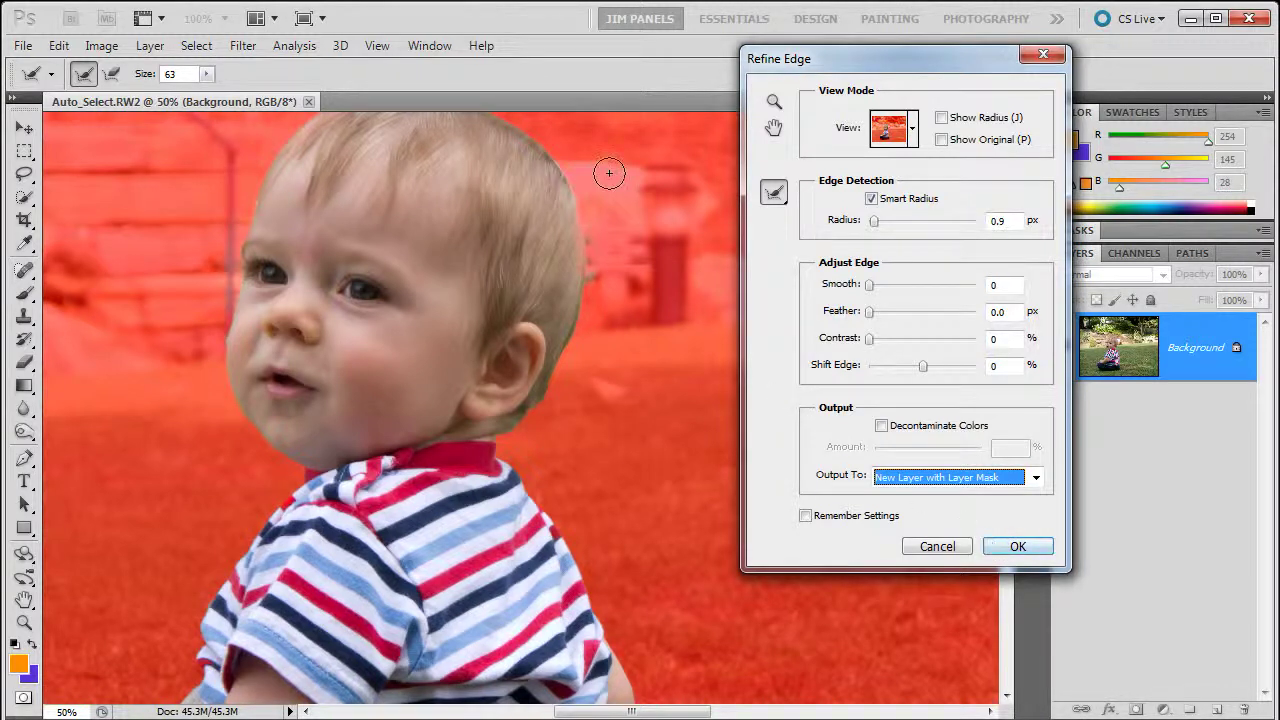
pyautogui.click(1017, 547)
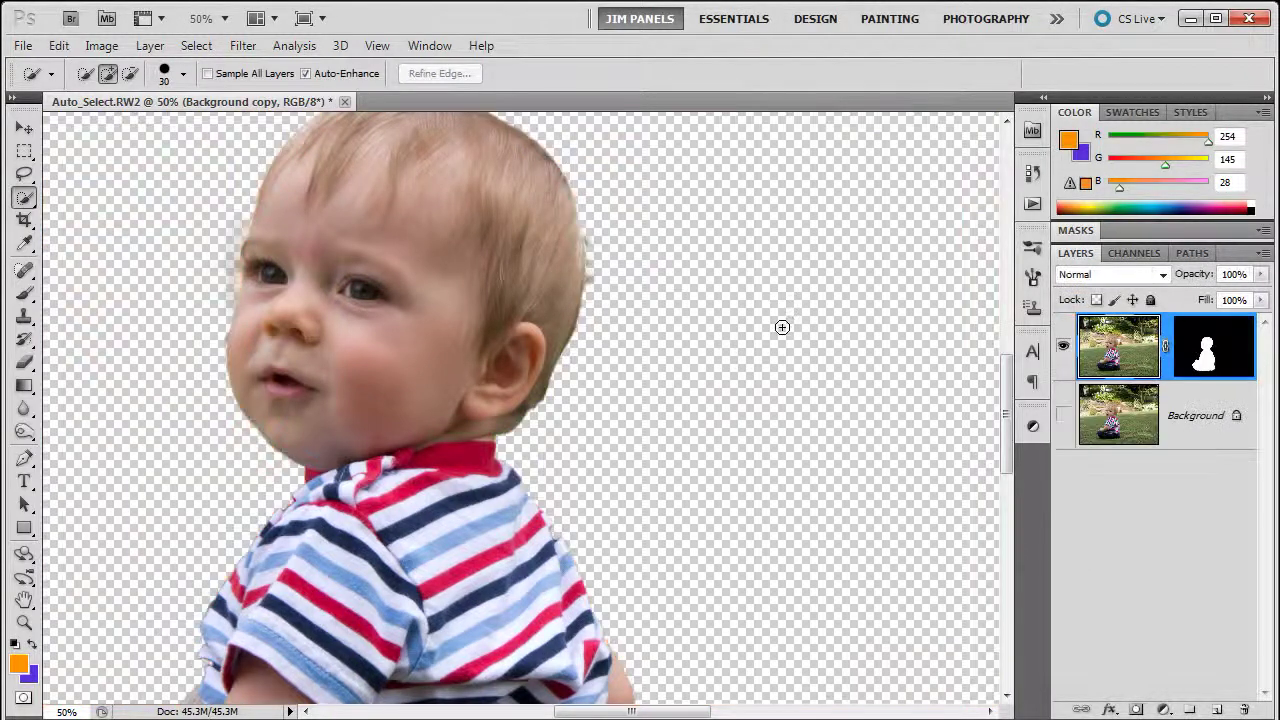
pyautogui.keyDown('alt'); pyautogui.click(1207, 350); pyautogui.keyUp('alt')
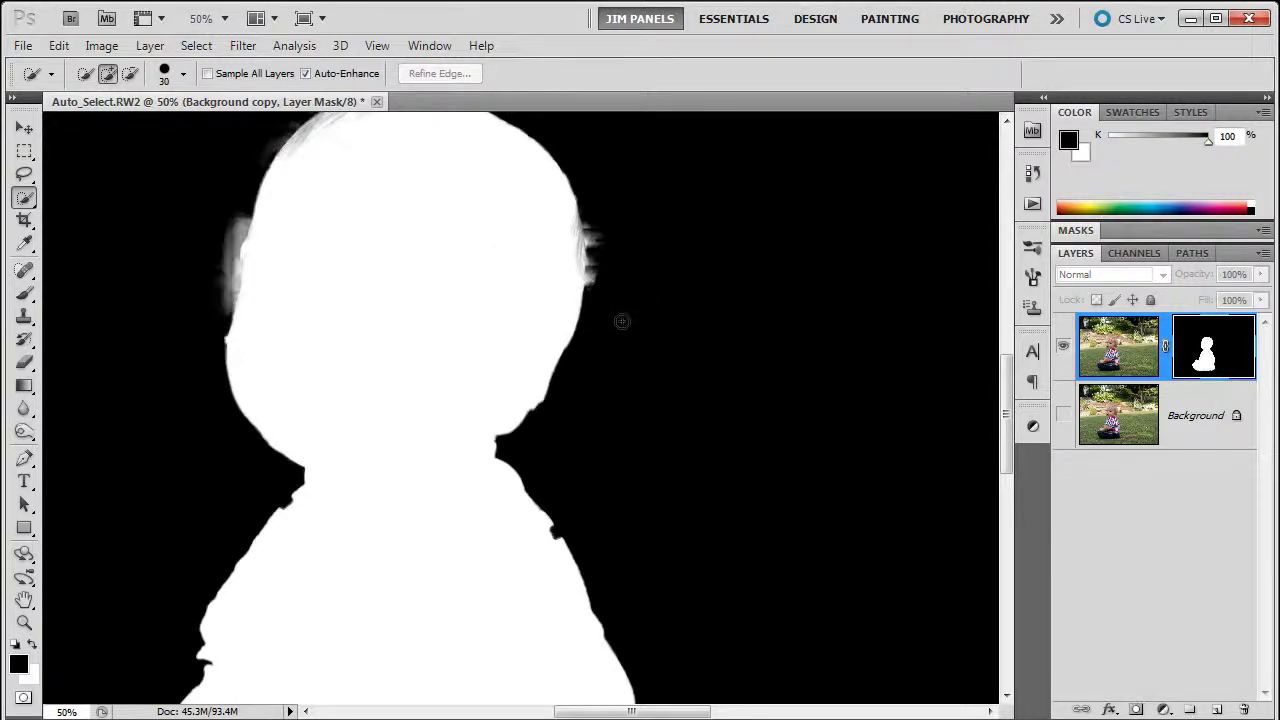
# Zoom to 100% and paint black over the grey hair fringe at the head's side
pyautogui.click(24, 622)
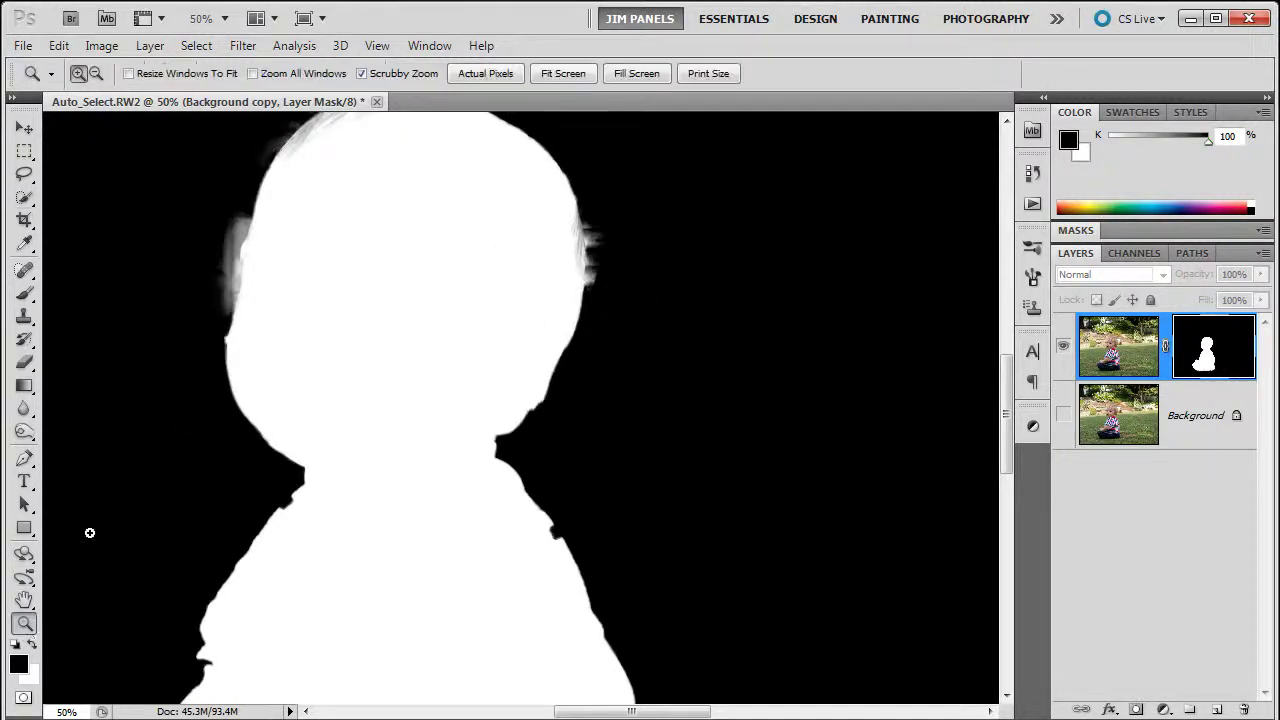
pyautogui.click(609, 266)
pyautogui.click(606, 257)
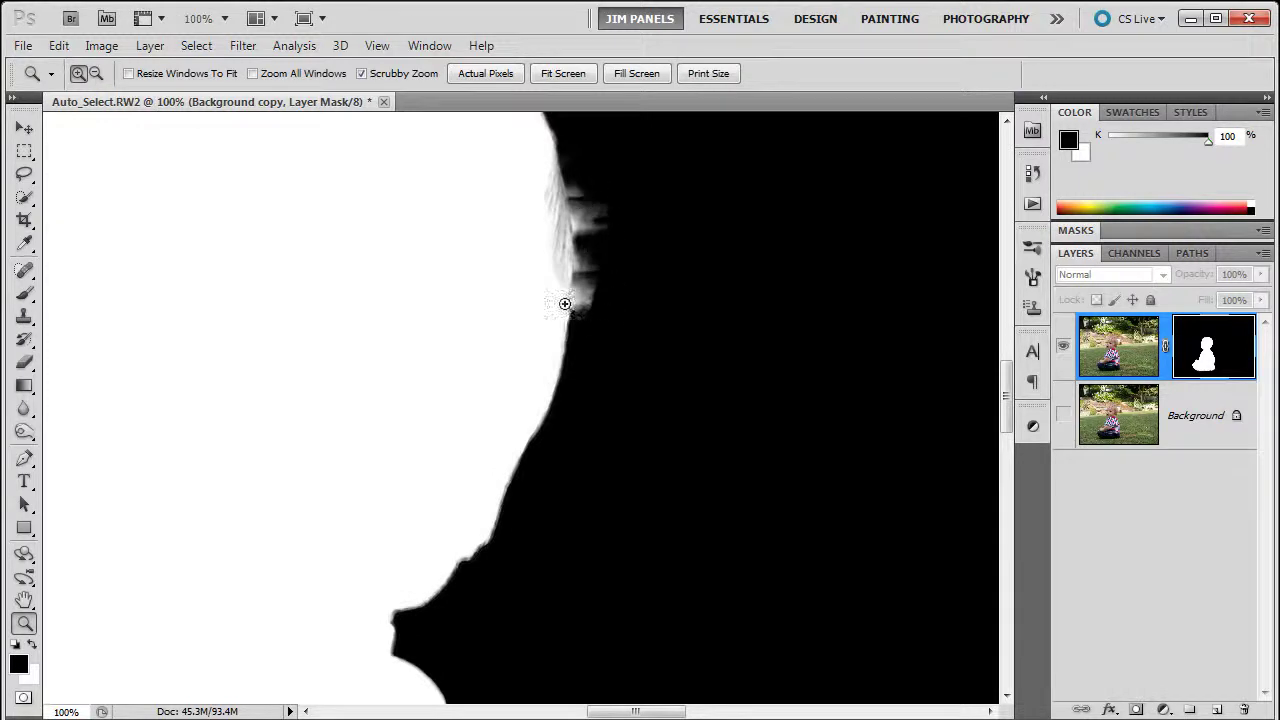
pyautogui.click(24, 293)
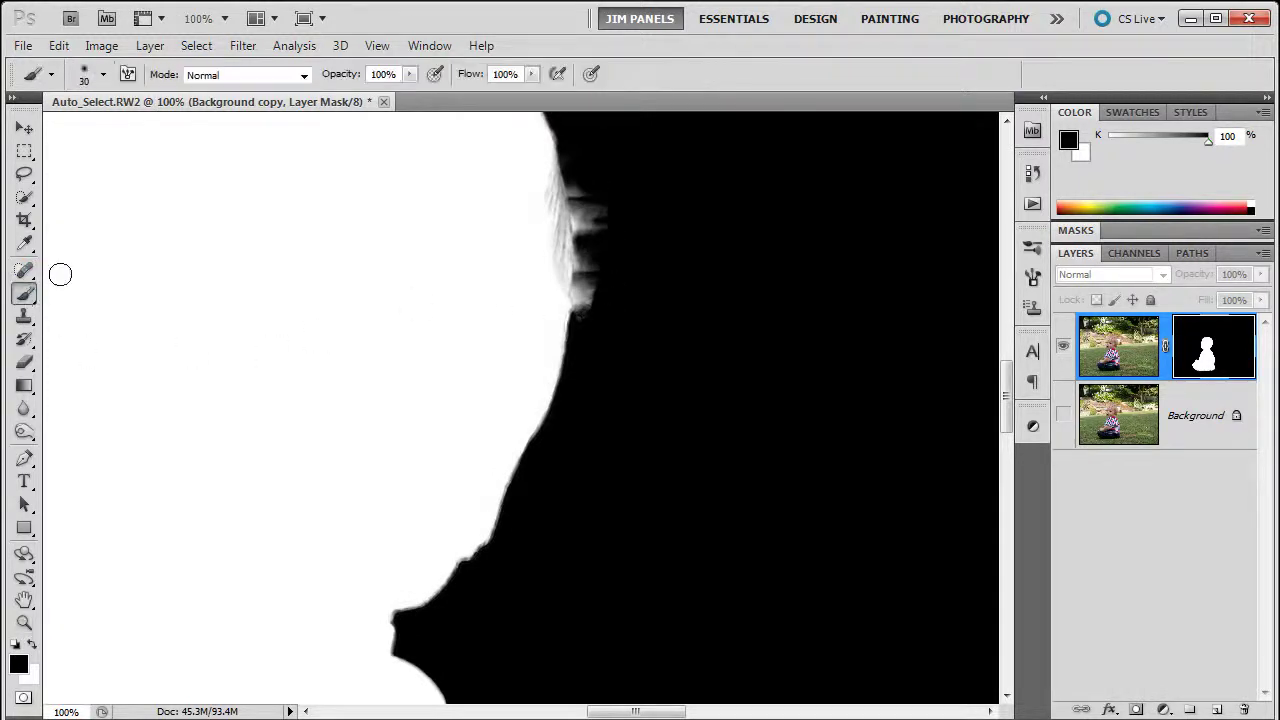
pyautogui.moveTo(600, 215)
pyautogui.mouseDown()
pyautogui.moveTo(575, 180)
pyautogui.moveTo(586, 220)
pyautogui.moveTo(585, 203)
pyautogui.mouseUp()
pyautogui.moveTo(590, 272)
pyautogui.mouseDown()
pyautogui.moveTo(586, 257)
pyautogui.moveTo(592, 298)
pyautogui.moveTo(578, 186)
pyautogui.mouseUp()
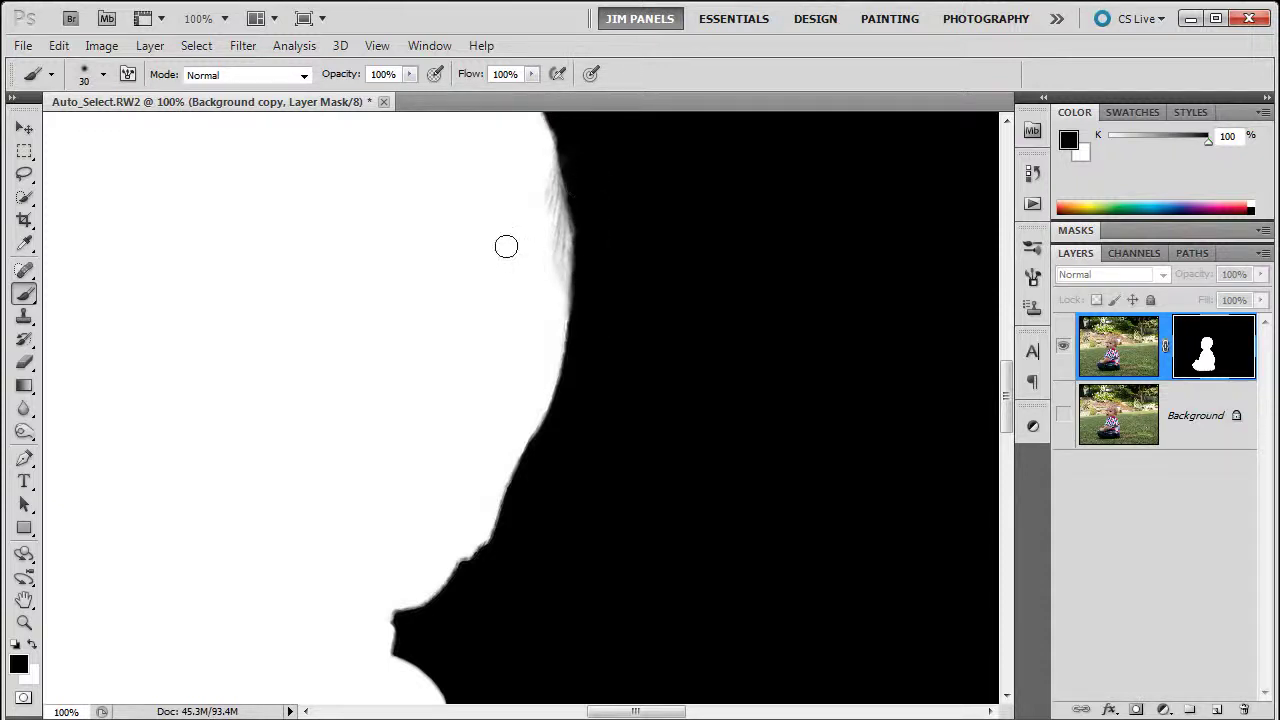
# Paint out the grey fringe along the head top, left side and ear, then return to the photo view
pyautogui.moveTo(347, 230); pyautogui.dragTo(620, 477)
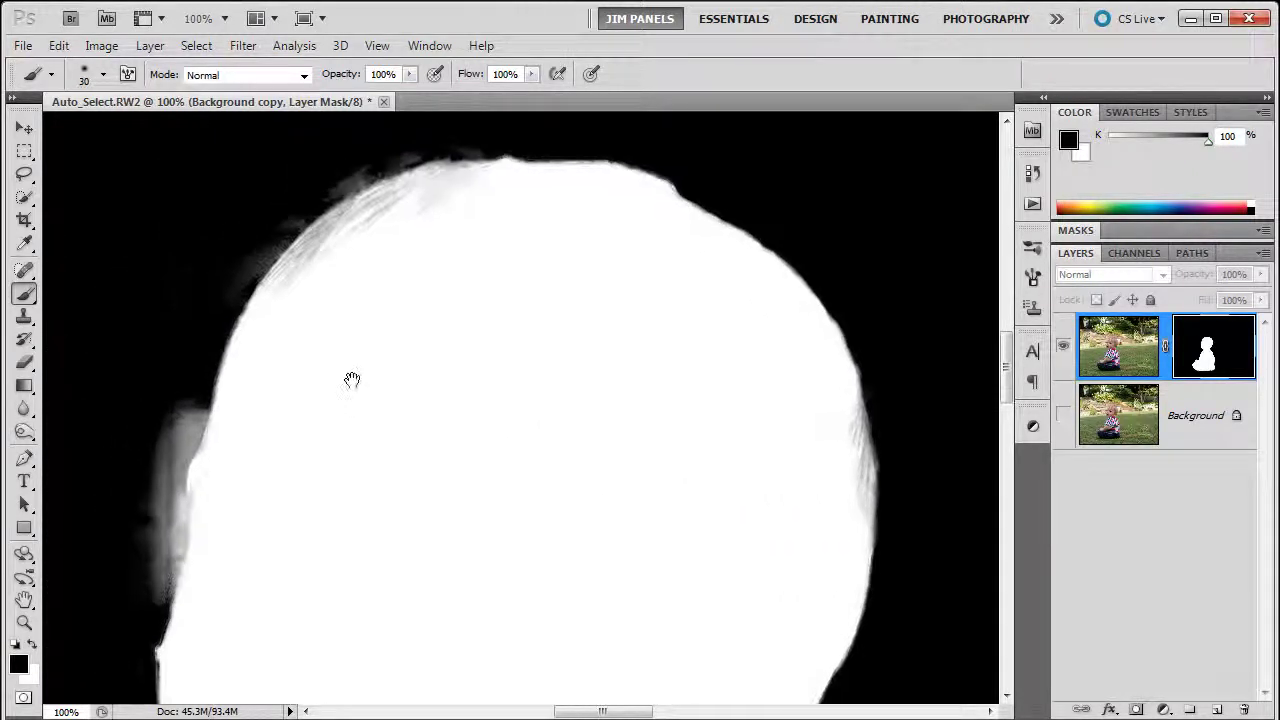
pyautogui.moveTo(349, 377); pyautogui.dragTo(452, 270)
pyautogui.moveTo(500, 140)
pyautogui.mouseDown()
pyautogui.moveTo(446, 165)
pyautogui.moveTo(503, 135)
pyautogui.mouseUp()
pyautogui.moveTo(311, 278)
pyautogui.mouseDown()
pyautogui.moveTo(368, 245)
pyautogui.moveTo(401, 205)
pyautogui.mouseUp()
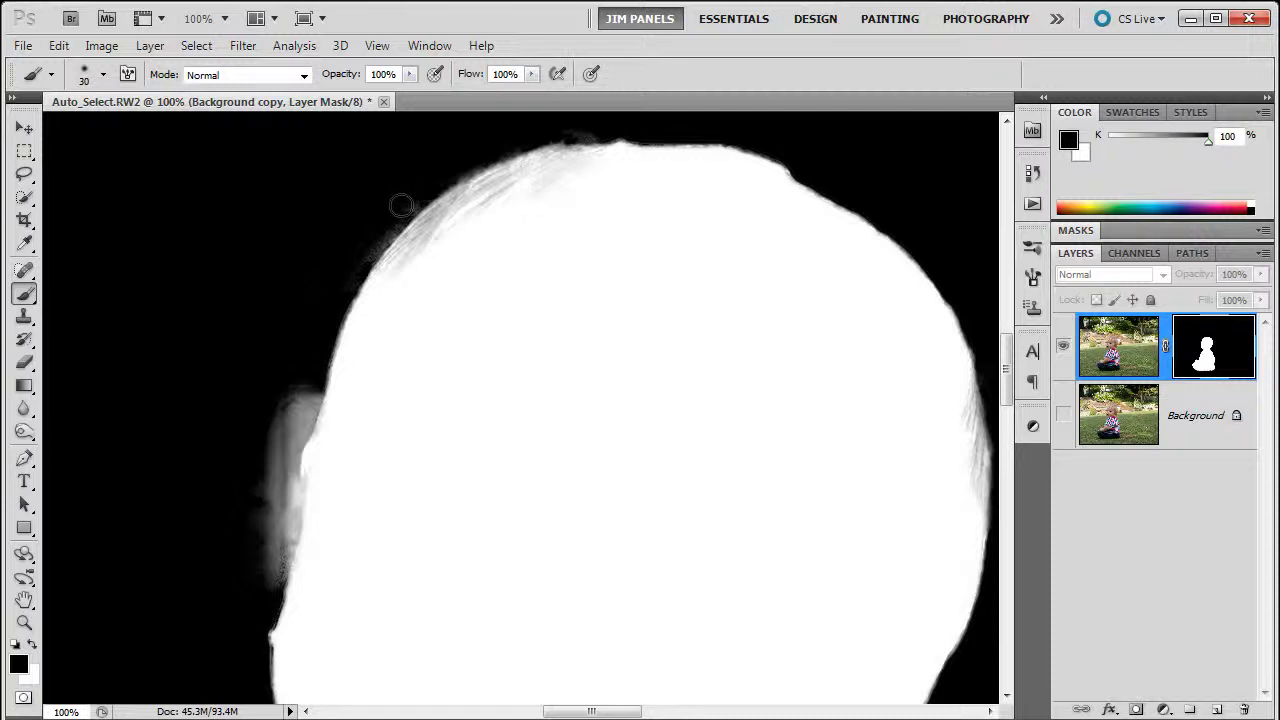
pyautogui.moveTo(288, 395)
pyautogui.mouseDown()
pyautogui.moveTo(309, 386)
pyautogui.moveTo(286, 500)
pyautogui.moveTo(278, 480)
pyautogui.moveTo(266, 505)
pyautogui.moveTo(269, 580)
pyautogui.mouseUp()
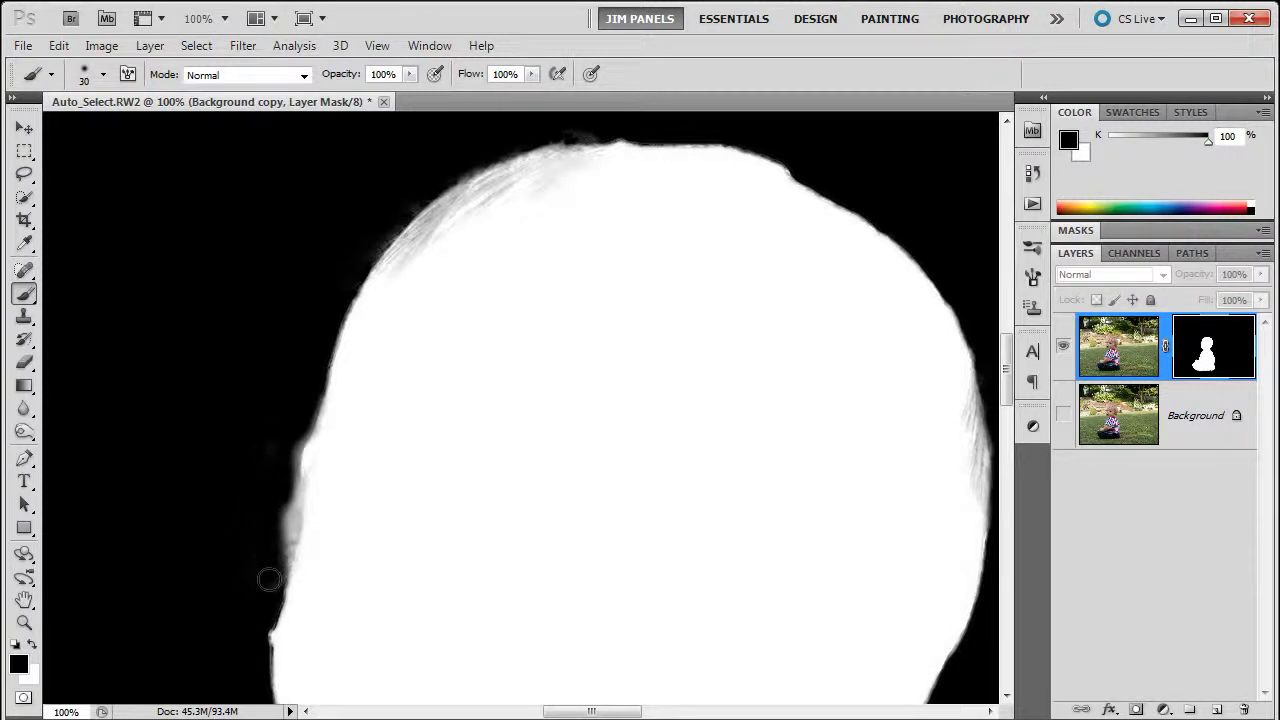
pyautogui.keyDown('alt'); pyautogui.click(1207, 345); pyautogui.keyUp('alt')
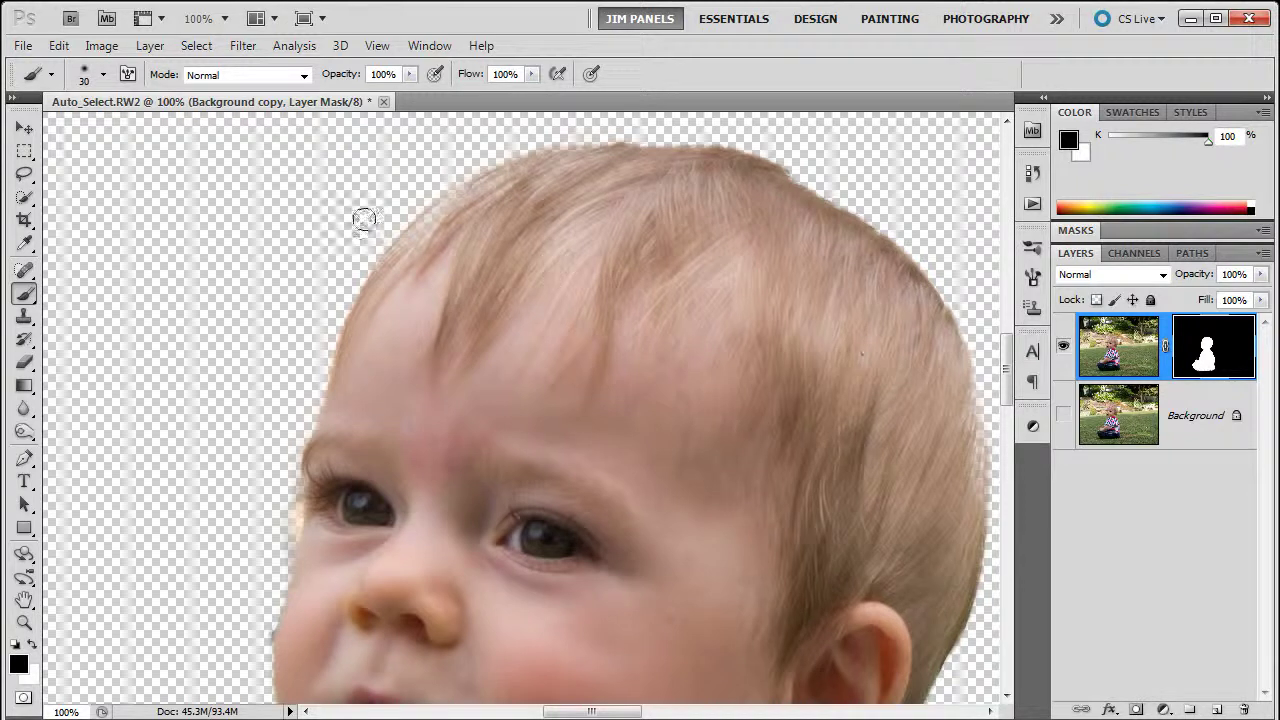
# Paint hair back in with white along the hairline, then hide the face's left-edge fringe with black
pyautogui.click(32, 645)
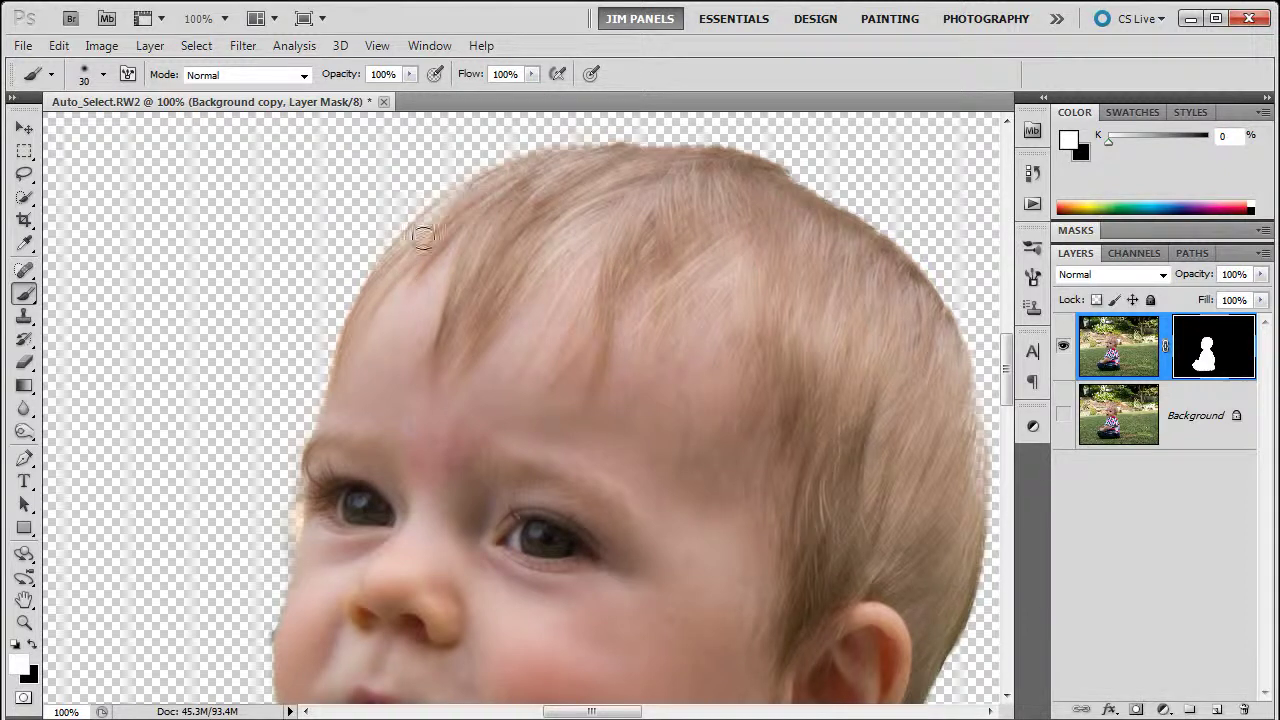
pyautogui.moveTo(423, 237)
pyautogui.mouseDown()
pyautogui.moveTo(498, 183)
pyautogui.moveTo(415, 241)
pyautogui.moveTo(549, 171)
pyautogui.moveTo(603, 180)
pyautogui.mouseUp()
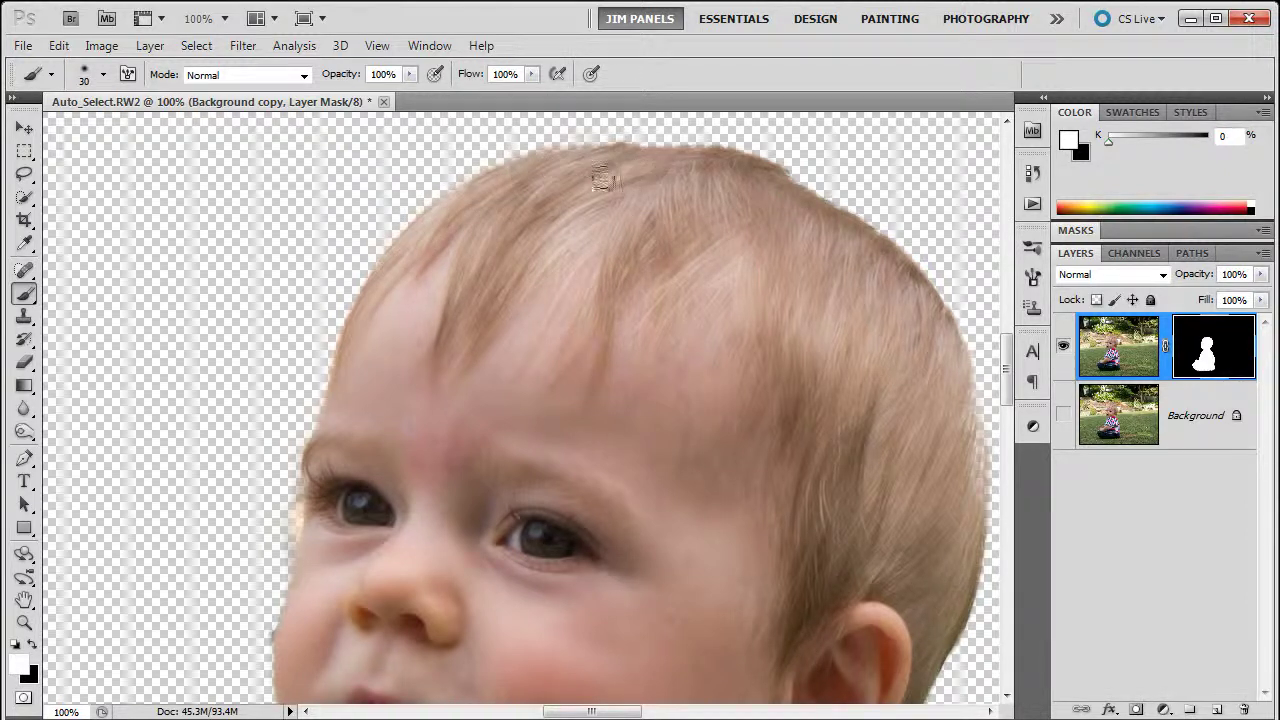
pyautogui.press('space')
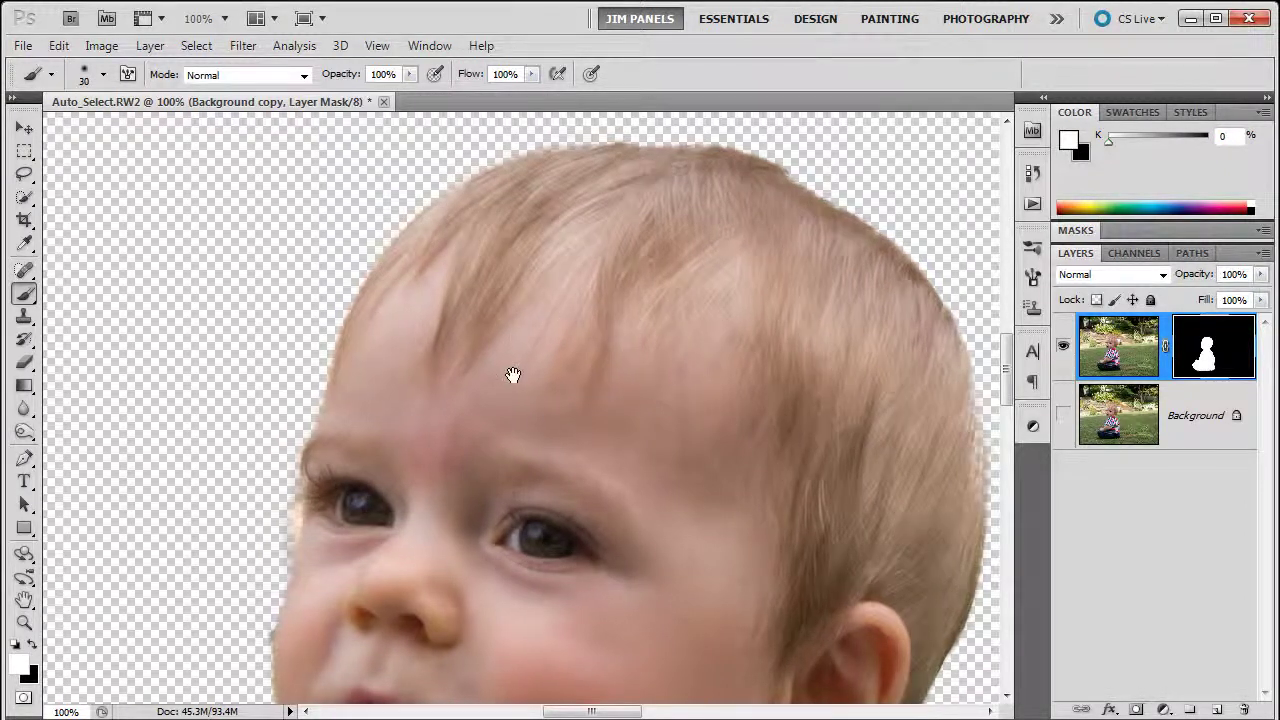
pyautogui.moveTo(512, 375); pyautogui.dragTo(683, 243)
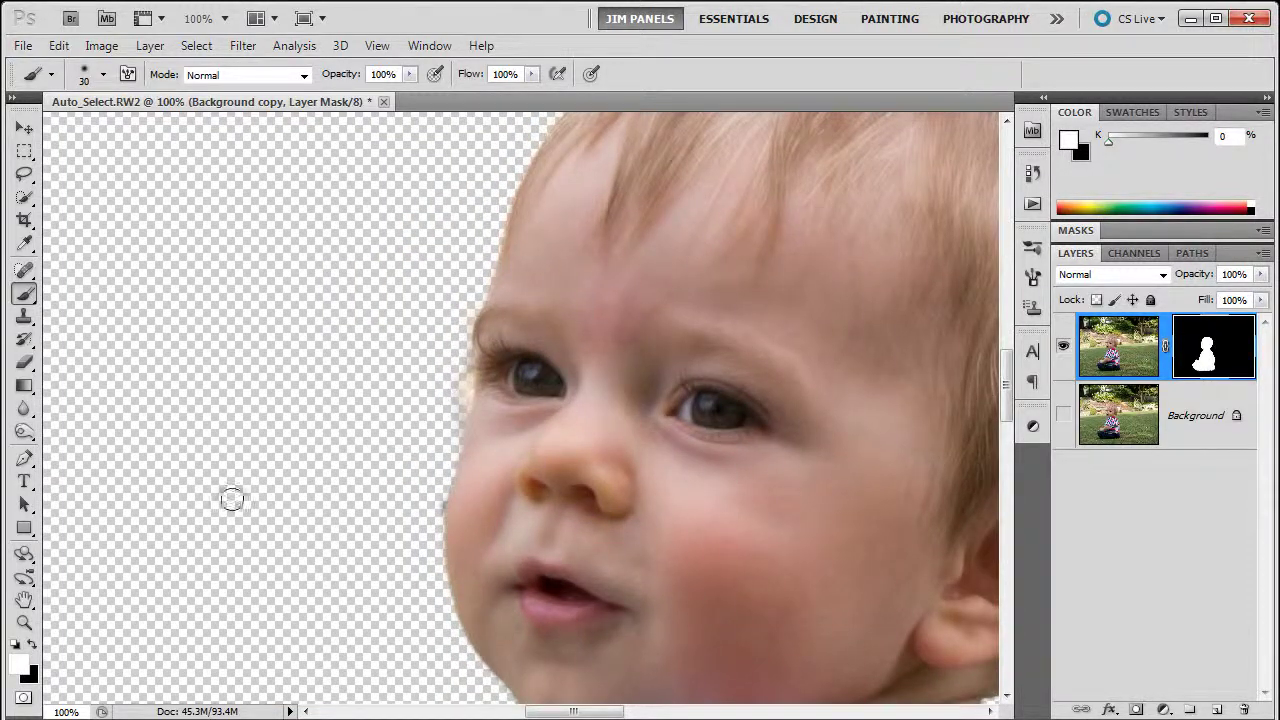
pyautogui.press('x')
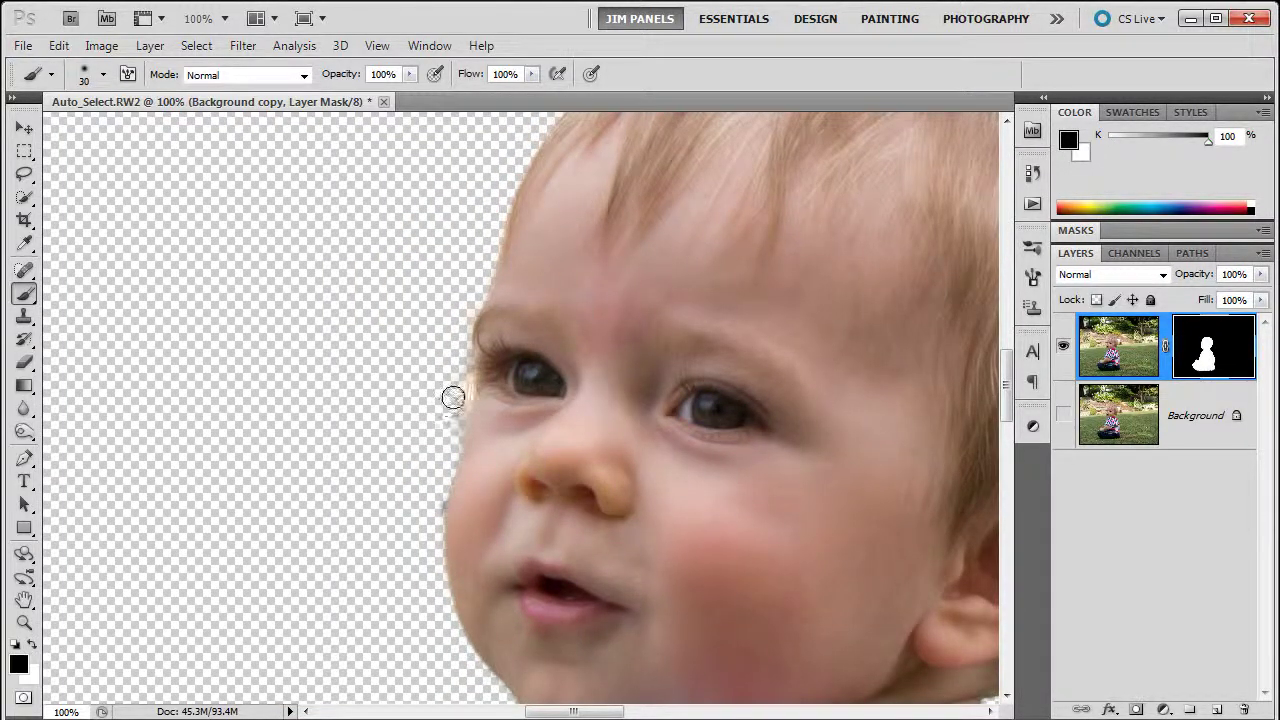
pyautogui.moveTo(453, 397)
pyautogui.mouseDown()
pyautogui.moveTo(457, 380)
pyautogui.moveTo(446, 403)
pyautogui.mouseUp()
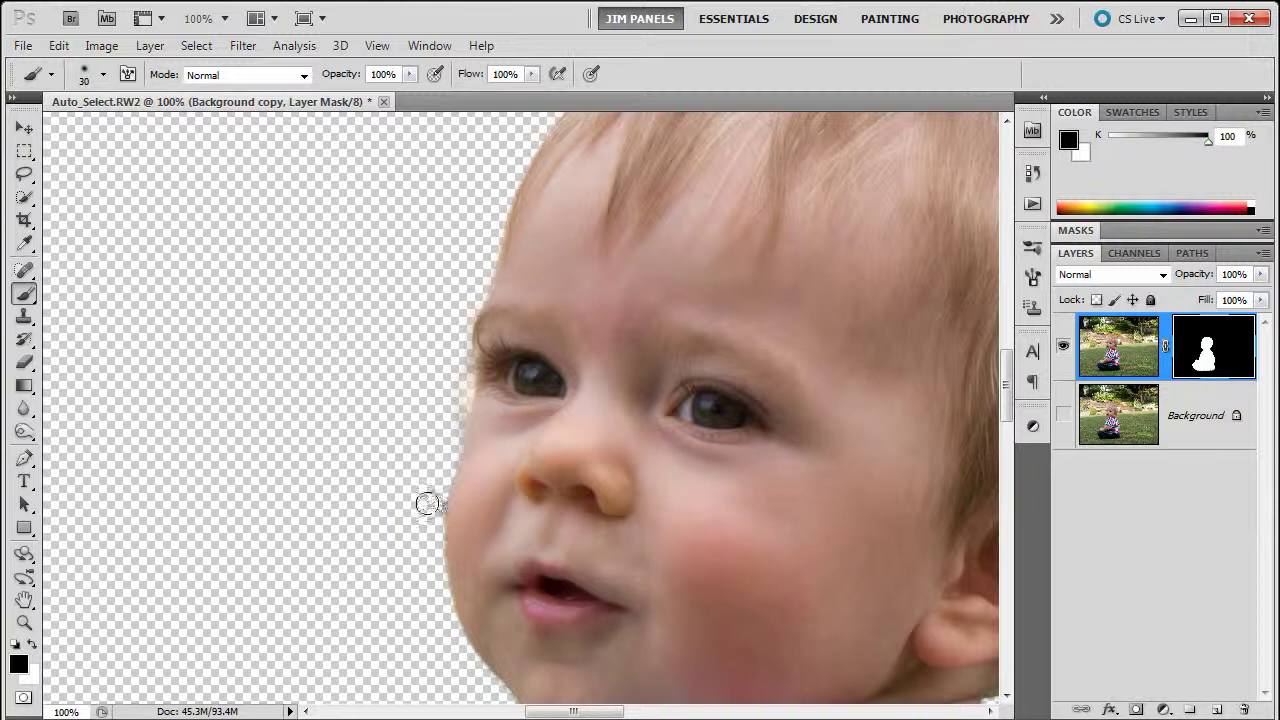
pyautogui.moveTo(771, 200); pyautogui.dragTo(670, 247)
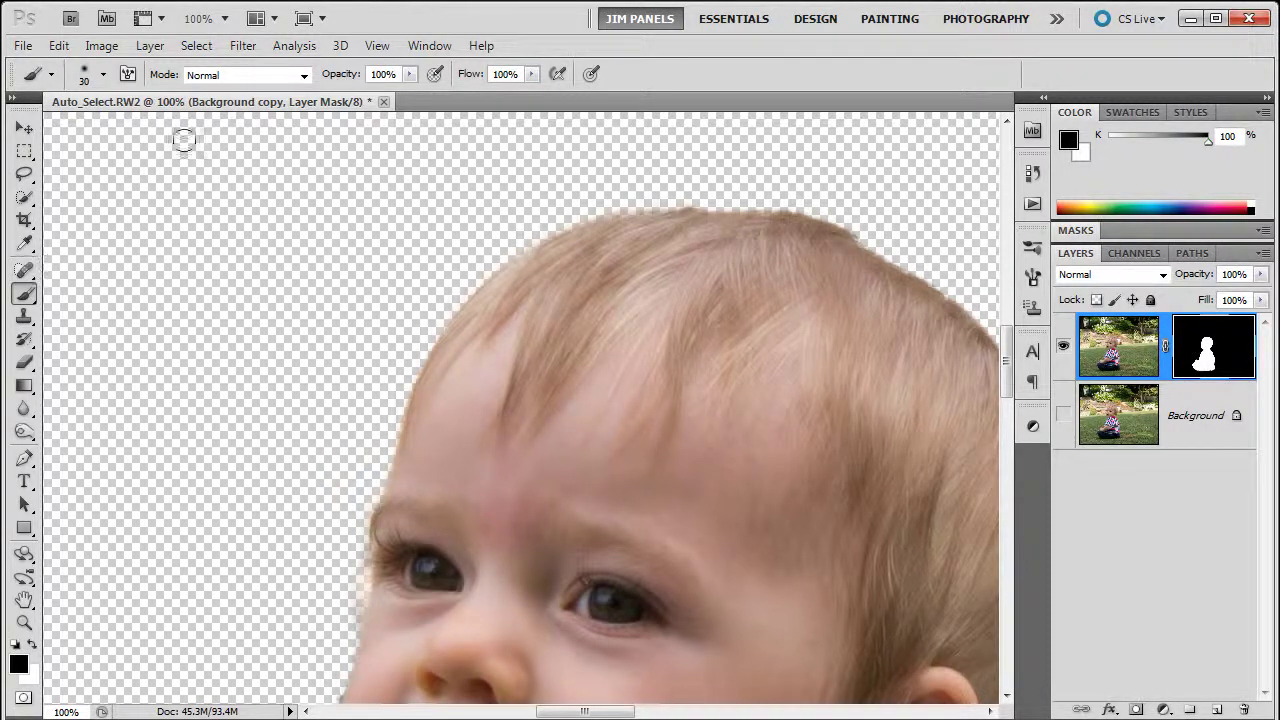
# Shrink the brush to 1 px and switch the painting colour to white
pyautogui.click(103, 74)
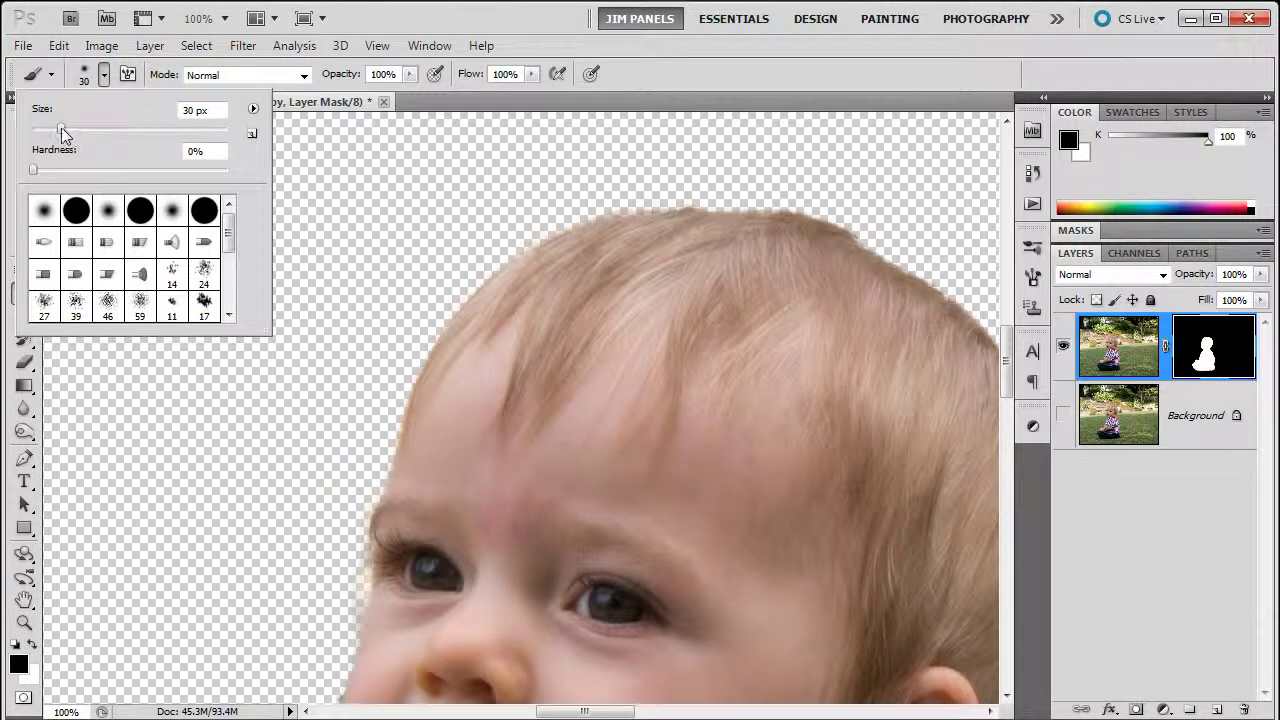
pyautogui.moveTo(61, 129); pyautogui.dragTo(45, 131)
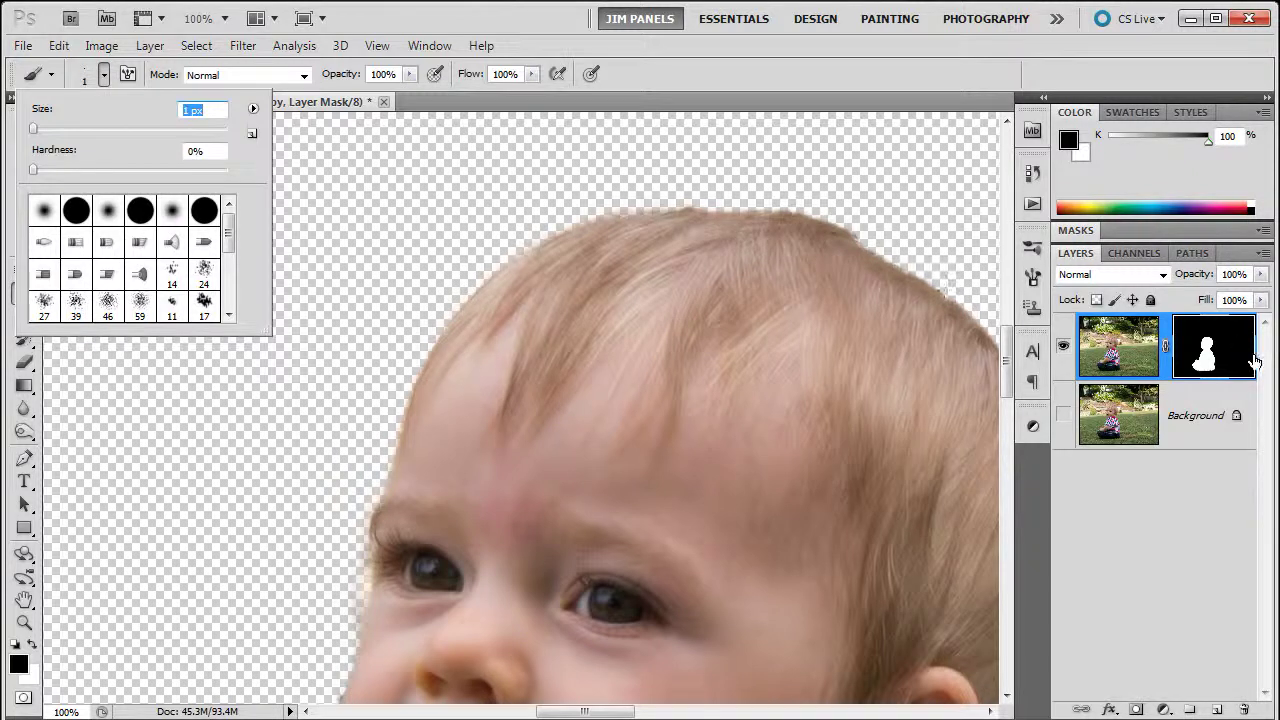
pyautogui.click(1207, 348)
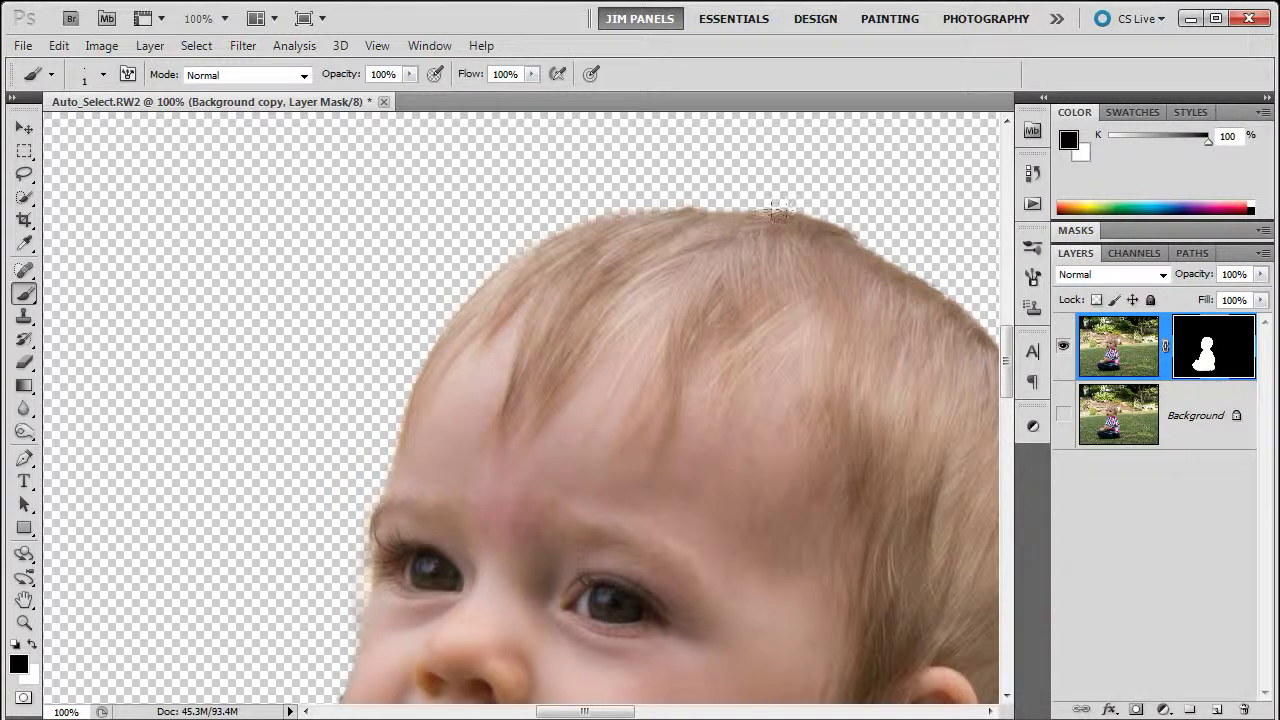
pyautogui.click(31, 646)
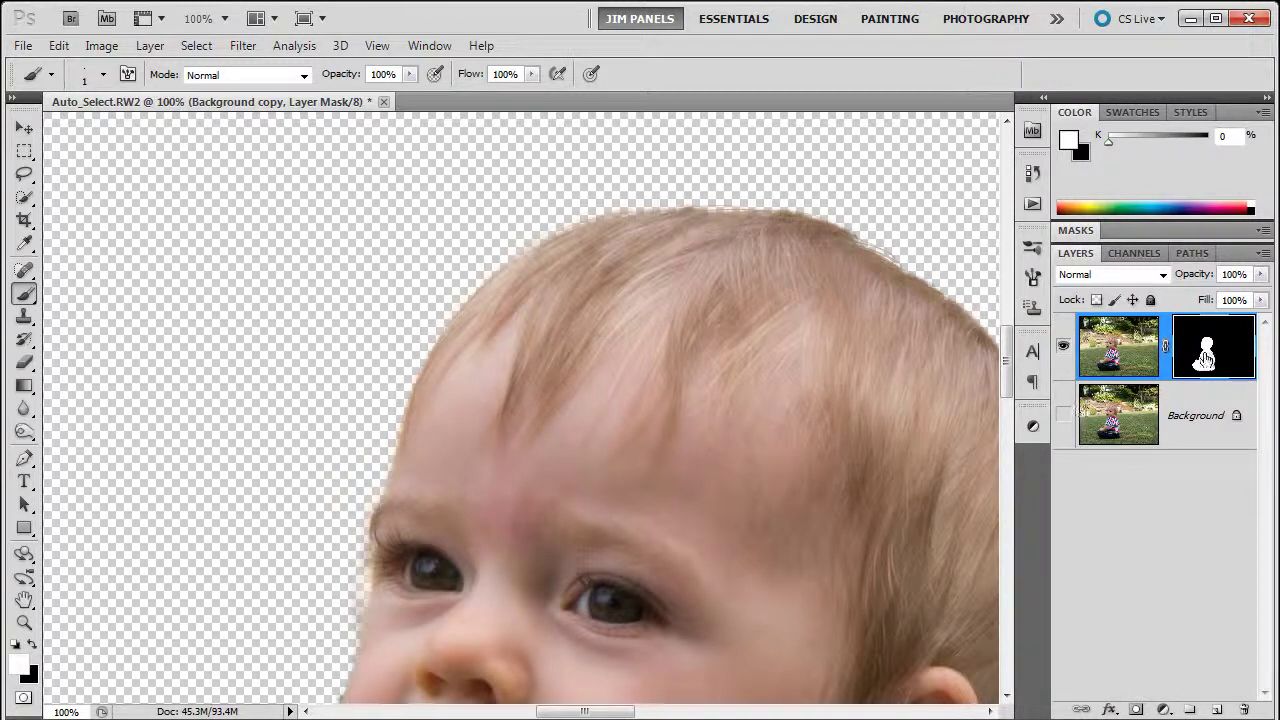
# In mask view, touch up the mask's right edge near the top of the head and check the result
pyautogui.keyDown('alt'); pyautogui.click(1197, 350); pyautogui.keyUp('alt')
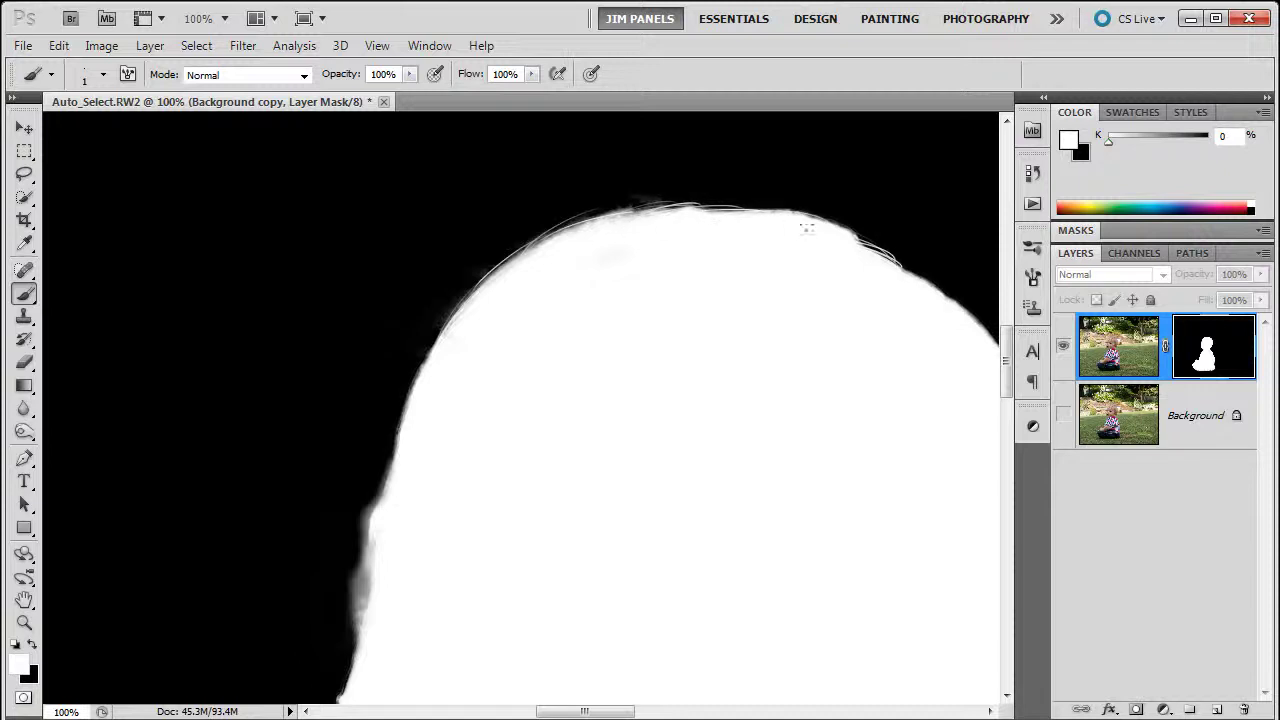
pyautogui.moveTo(900, 309); pyautogui.dragTo(610, 202)
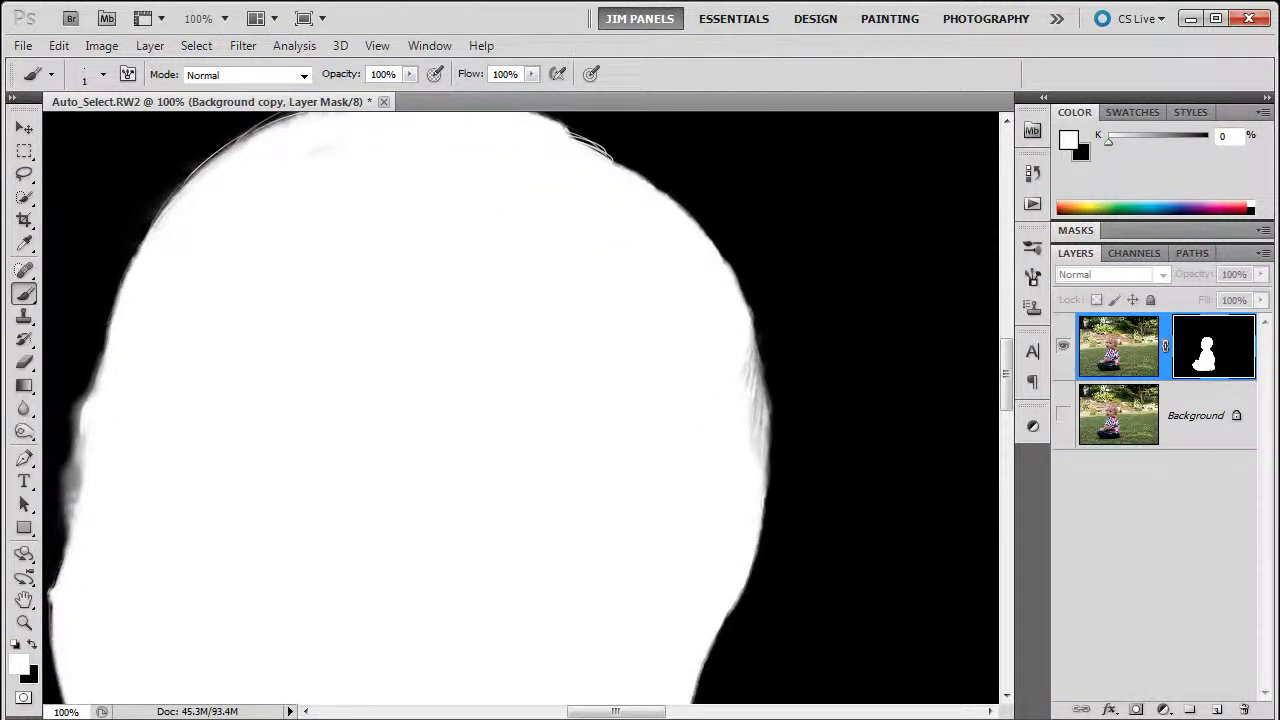
pyautogui.moveTo(755, 372)
pyautogui.mouseDown()
pyautogui.moveTo(758, 423)
pyautogui.moveTo(751, 363)
pyautogui.moveTo(760, 424)
pyautogui.moveTo(740, 334)
pyautogui.moveTo(778, 426)
pyautogui.moveTo(762, 403)
pyautogui.moveTo(762, 515)
pyautogui.mouseUp()
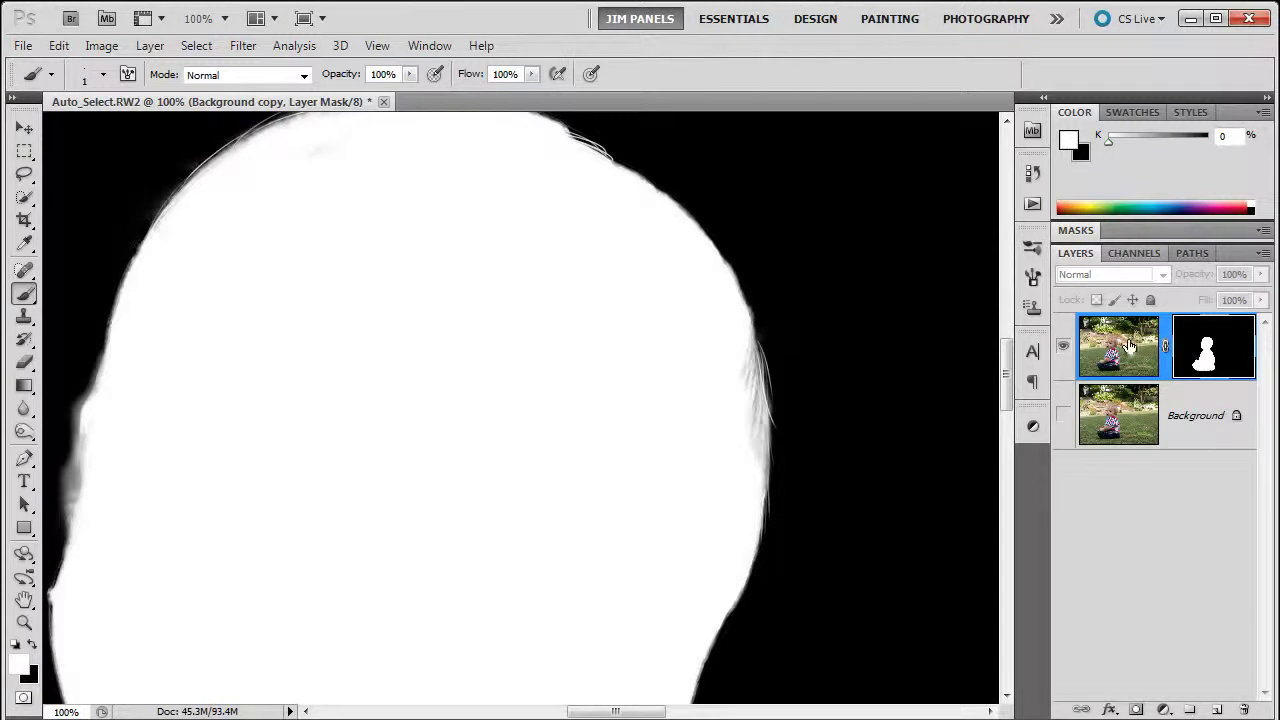
pyautogui.keyDown('alt'); pyautogui.click(1247, 350); pyautogui.keyUp('alt')
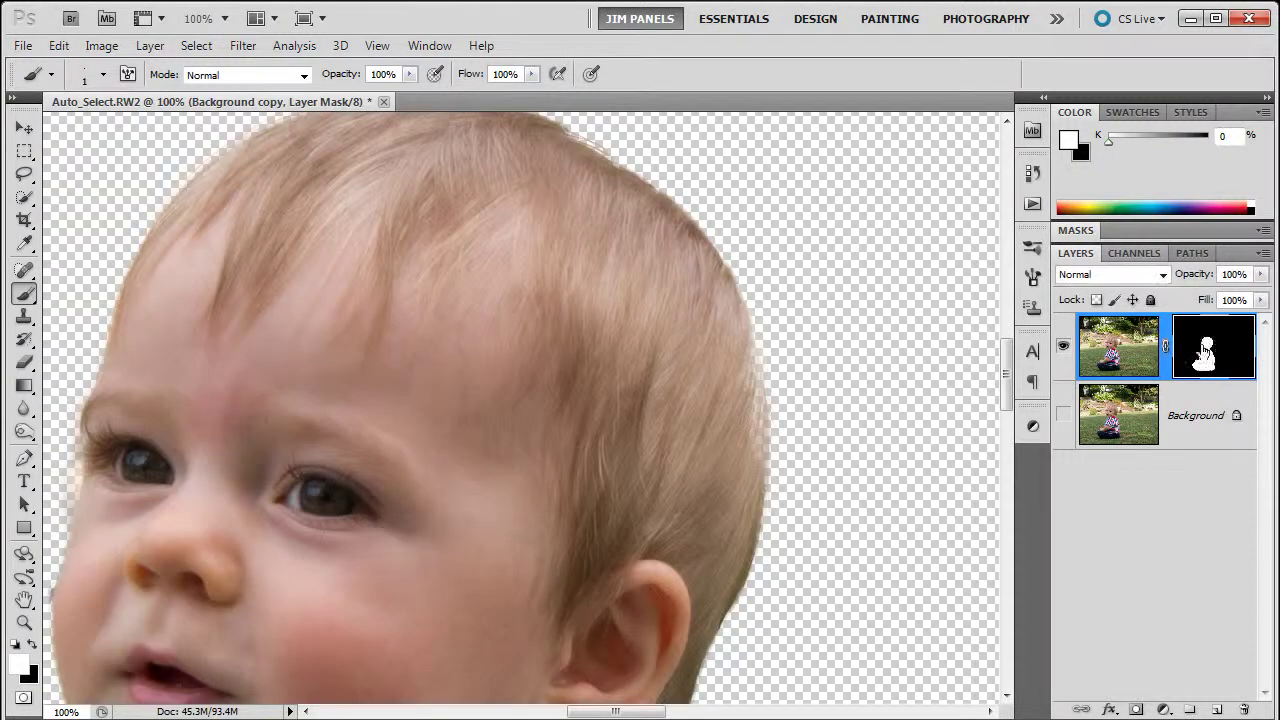
# With a 45 px brush, paint white along the right hair fringe in the mask
pyautogui.keyDown('alt'); pyautogui.click(1208, 360); pyautogui.keyUp('alt')
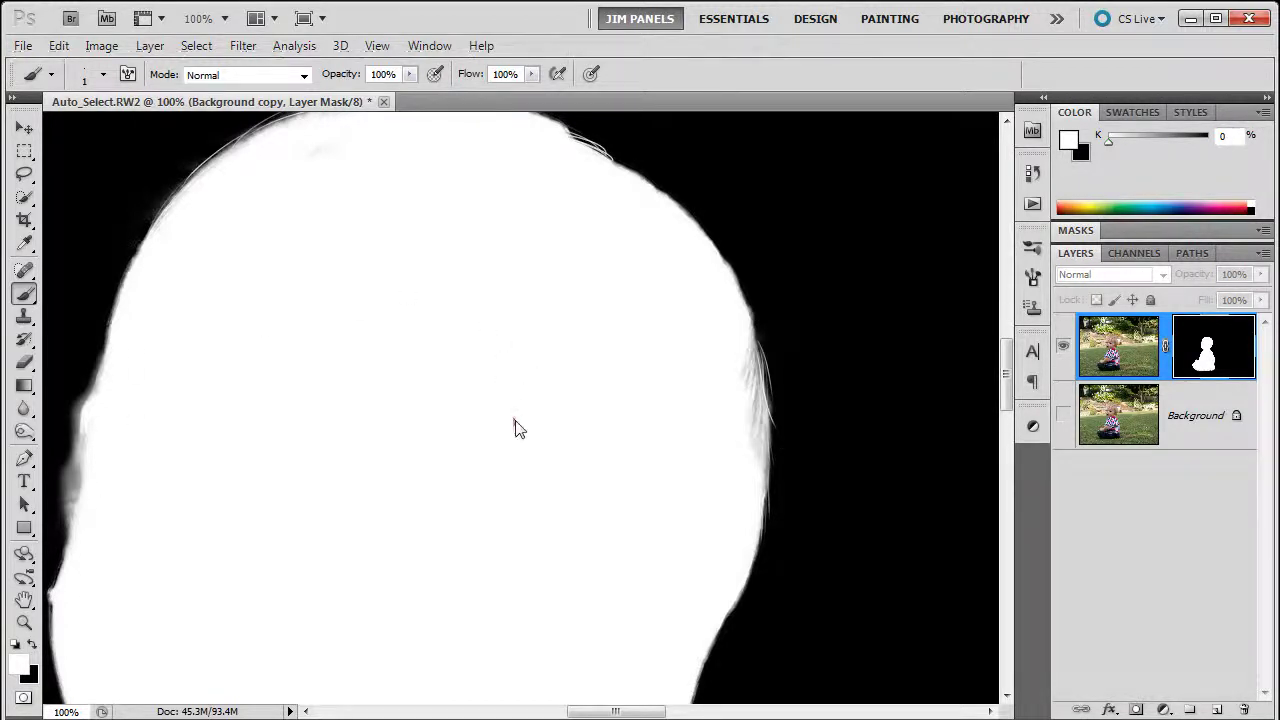
pyautogui.moveTo(516, 428); pyautogui.dragTo(531, 423)
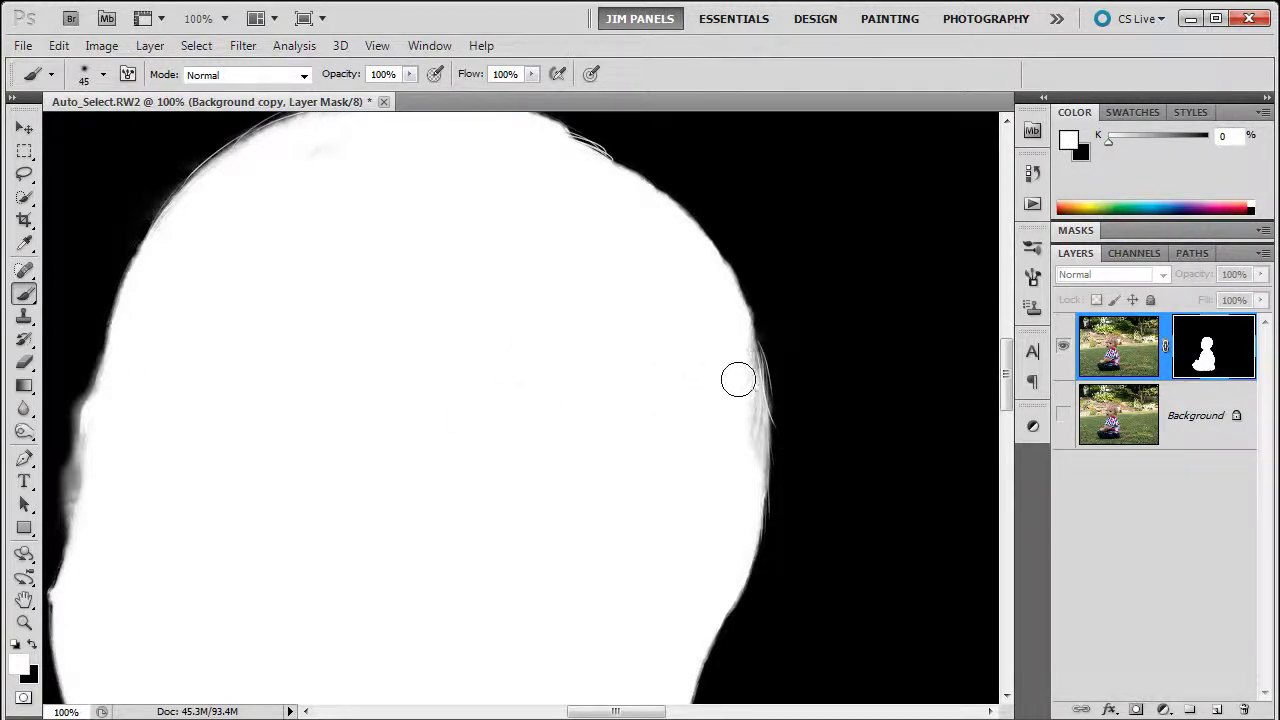
pyautogui.moveTo(738, 379); pyautogui.dragTo(743, 437)
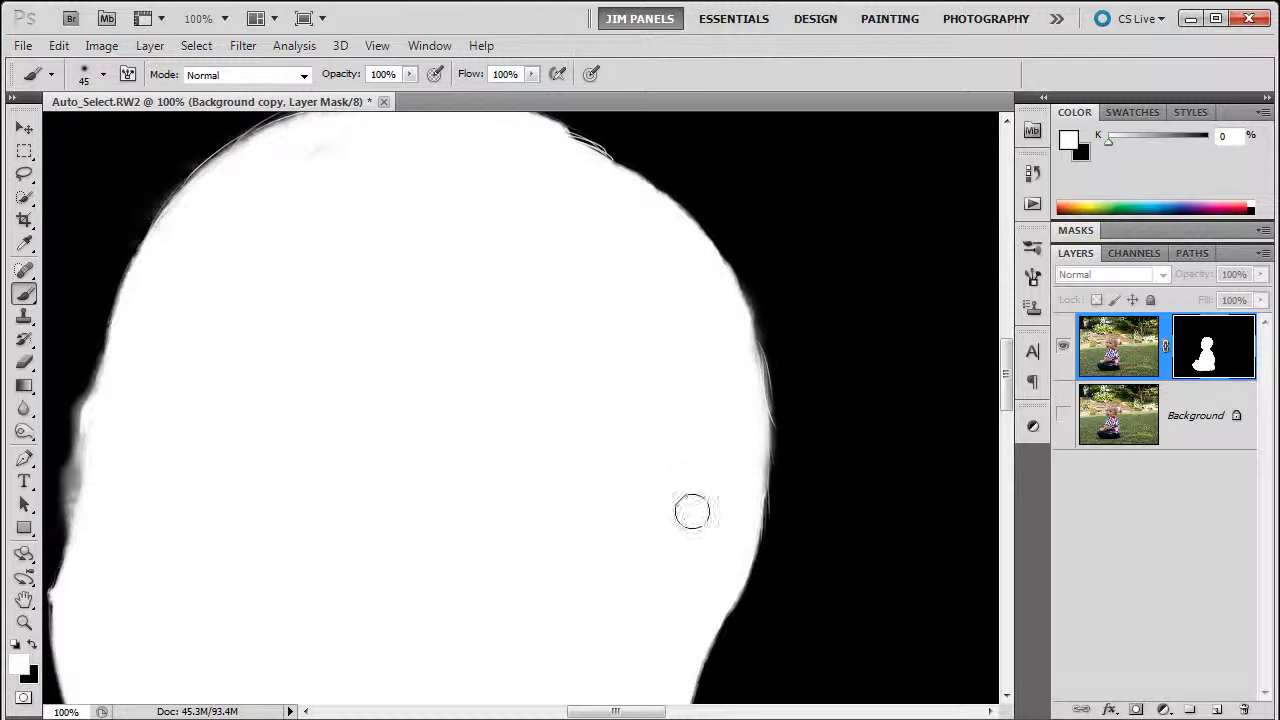
pyautogui.keyDown('alt'); pyautogui.click(1205, 358); pyautogui.keyUp('alt')
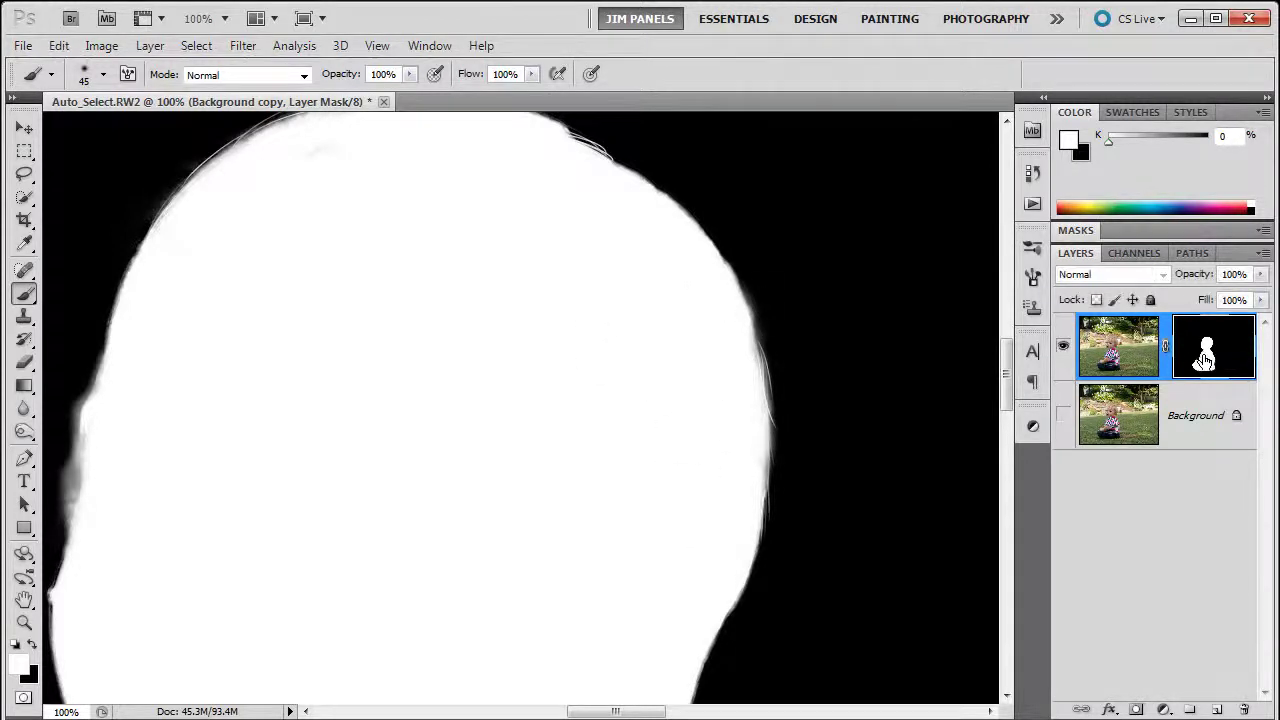
# Bring the baby's cheek edge into view and set up a black 15 px brush
pyautogui.moveTo(623, 471); pyautogui.dragTo(846, 229)
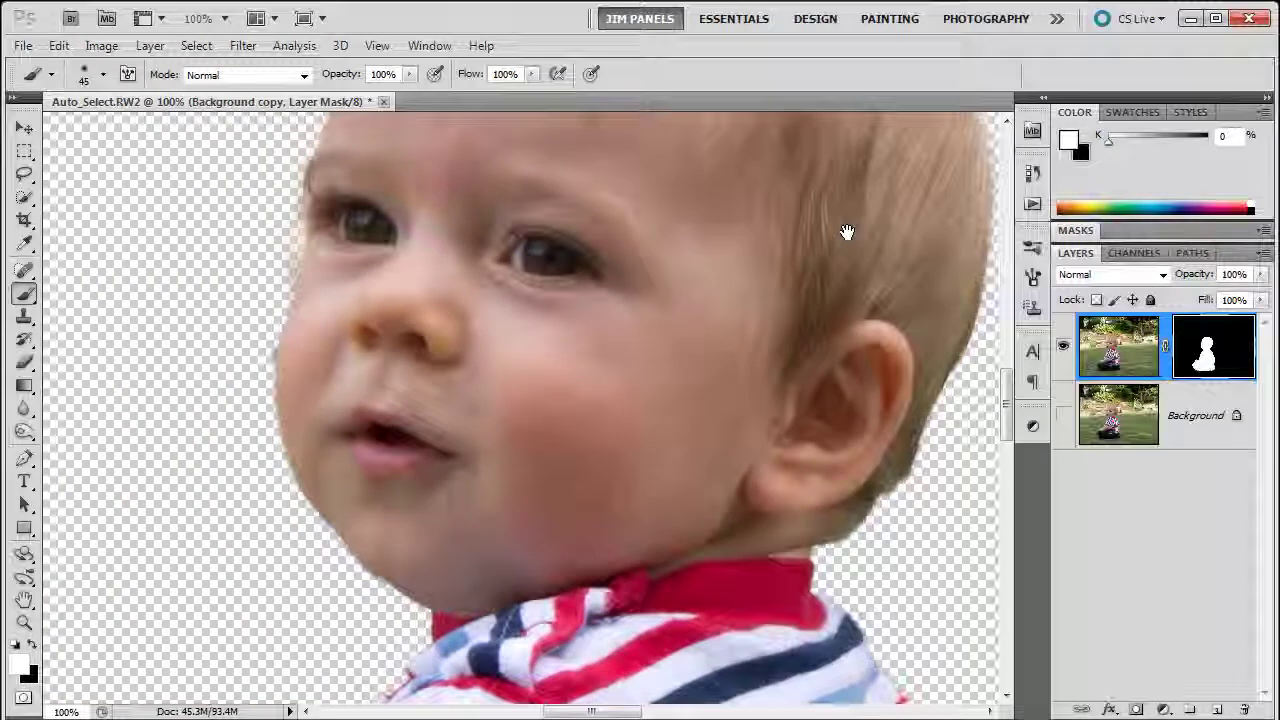
pyautogui.press('x')
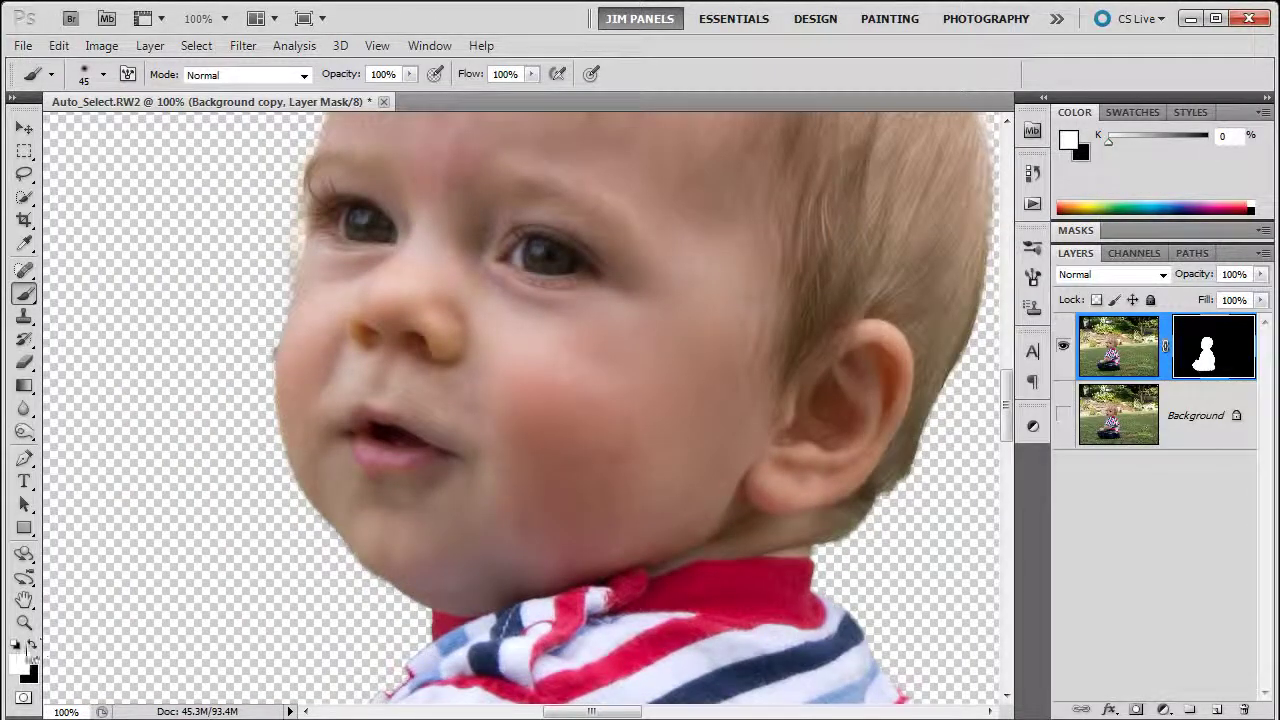
pyautogui.keyDown('alt'); pyautogui.rightClick(258, 412); pyautogui.keyUp('alt')
pyautogui.moveTo(240, 418); pyautogui.dragTo(232, 428)
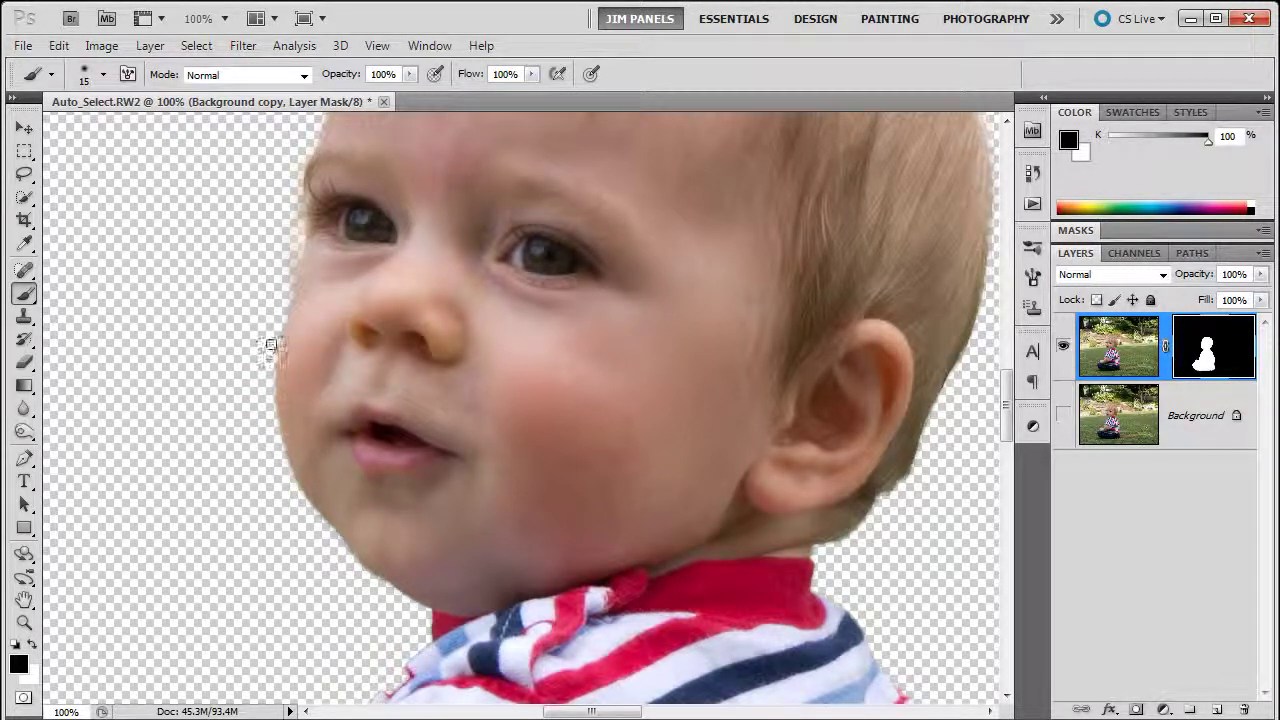
# Zoom out to 33.3%, then zoom in on the fuzzy edge by the baby's shirt and arm
pyautogui.moveTo(614, 420); pyautogui.dragTo(630, 247)
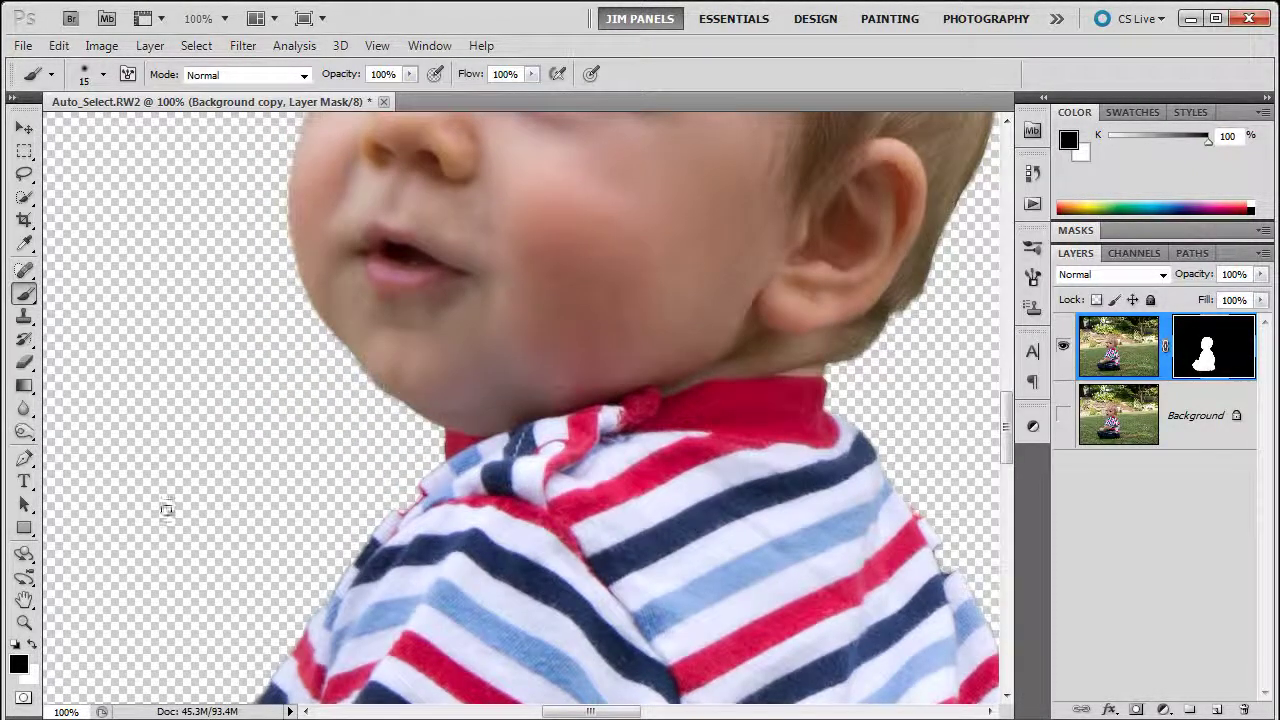
pyautogui.click(24, 622)
pyautogui.keyDown('alt'); pyautogui.click(468, 480); pyautogui.keyUp('alt')
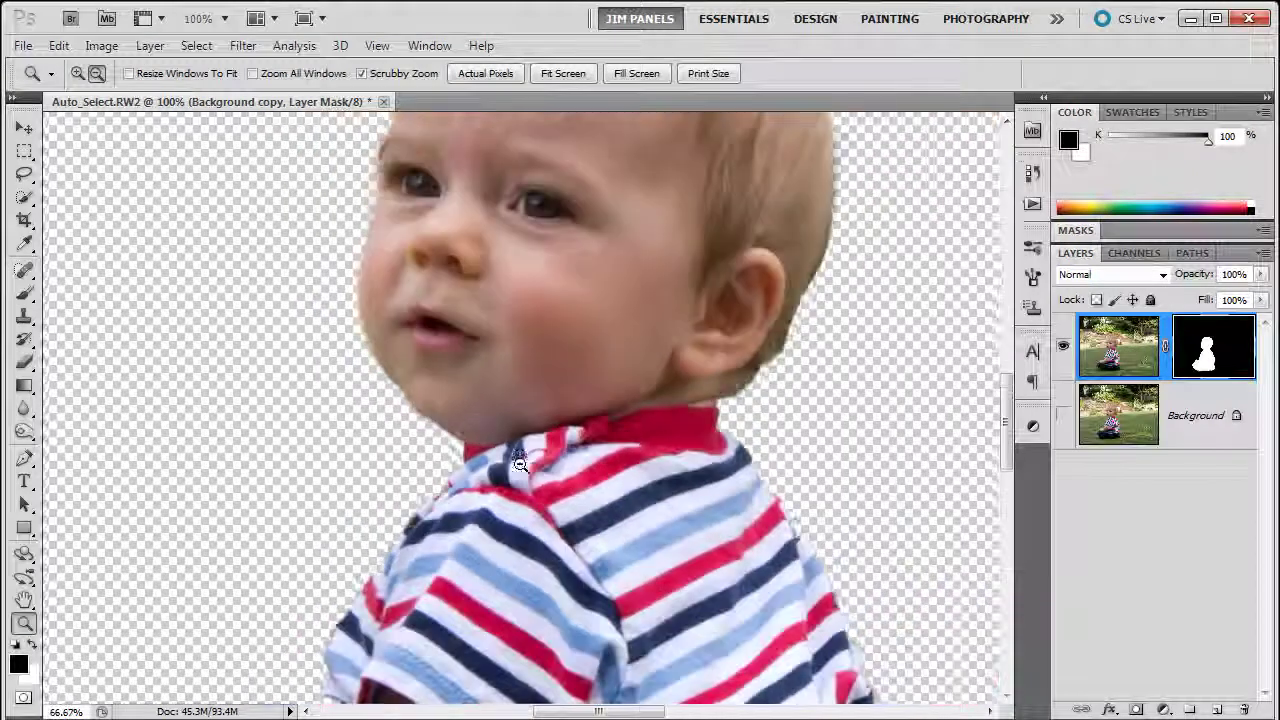
pyautogui.keyDown('alt'); pyautogui.click(475, 418); pyautogui.keyUp('alt')
pyautogui.keyDown('alt'); pyautogui.click(600, 525); pyautogui.keyUp('alt')
pyautogui.moveTo(608, 530); pyautogui.dragTo(598, 313)
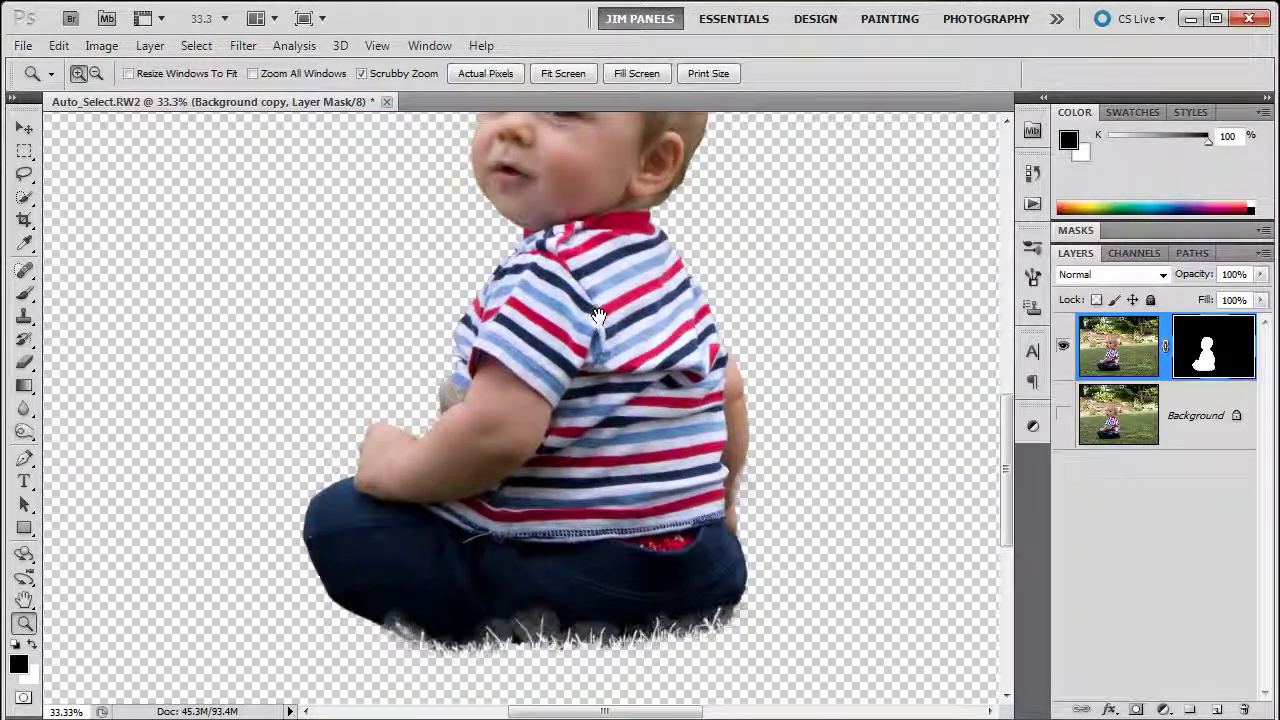
pyautogui.moveTo(766, 463); pyautogui.dragTo(663, 457)
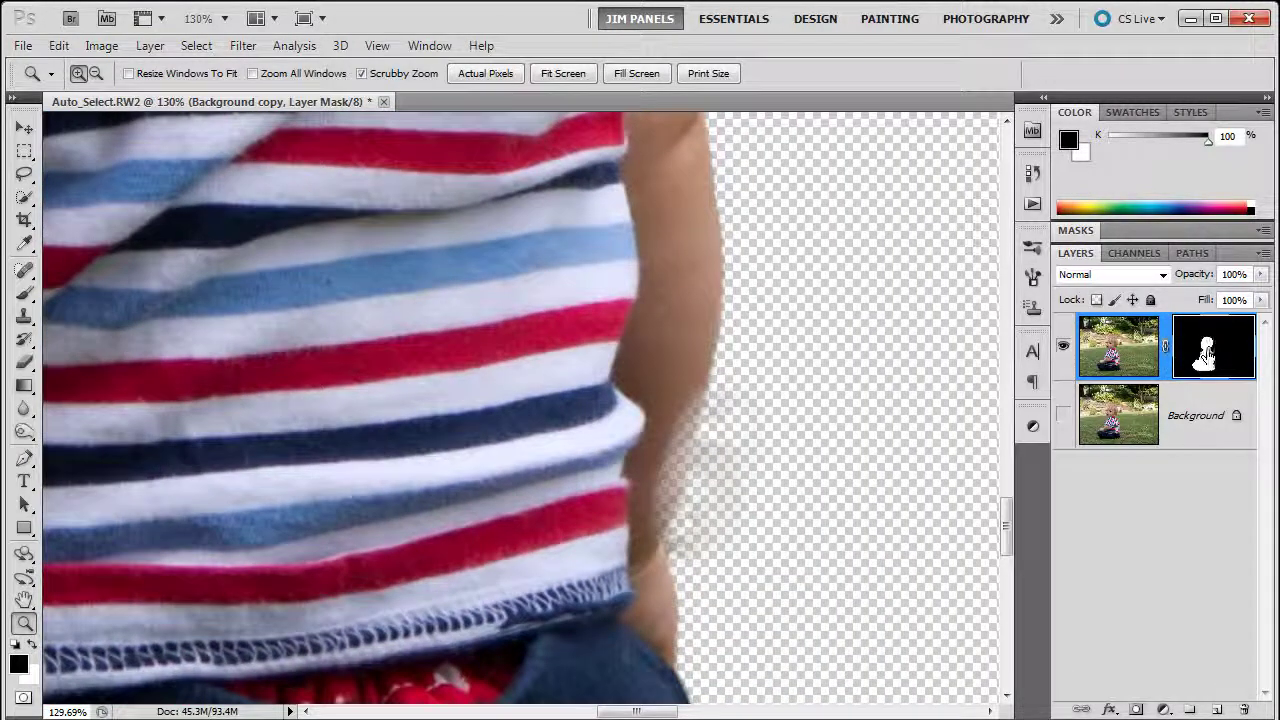
# On the mask, paint the grey patch black and smooth the back edge white, then zoom out
pyautogui.keyDown('alt'); pyautogui.click(1206, 355); pyautogui.keyUp('alt')
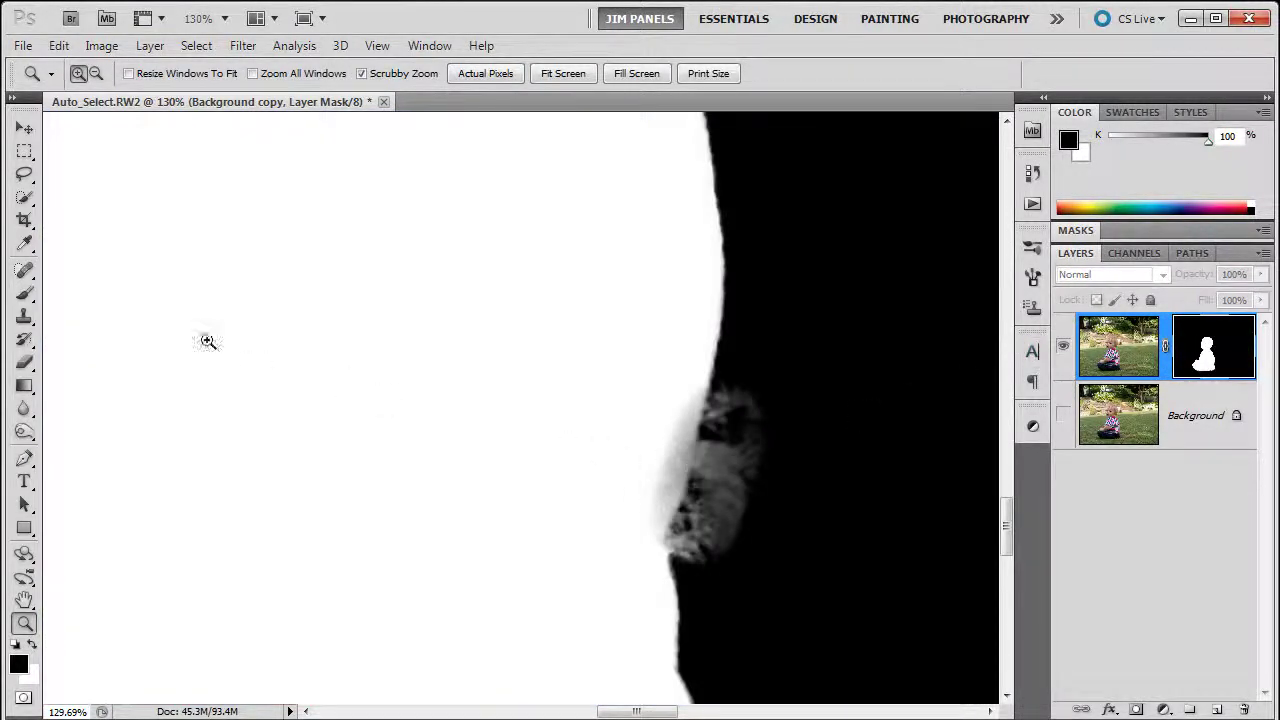
pyautogui.click(24, 293)
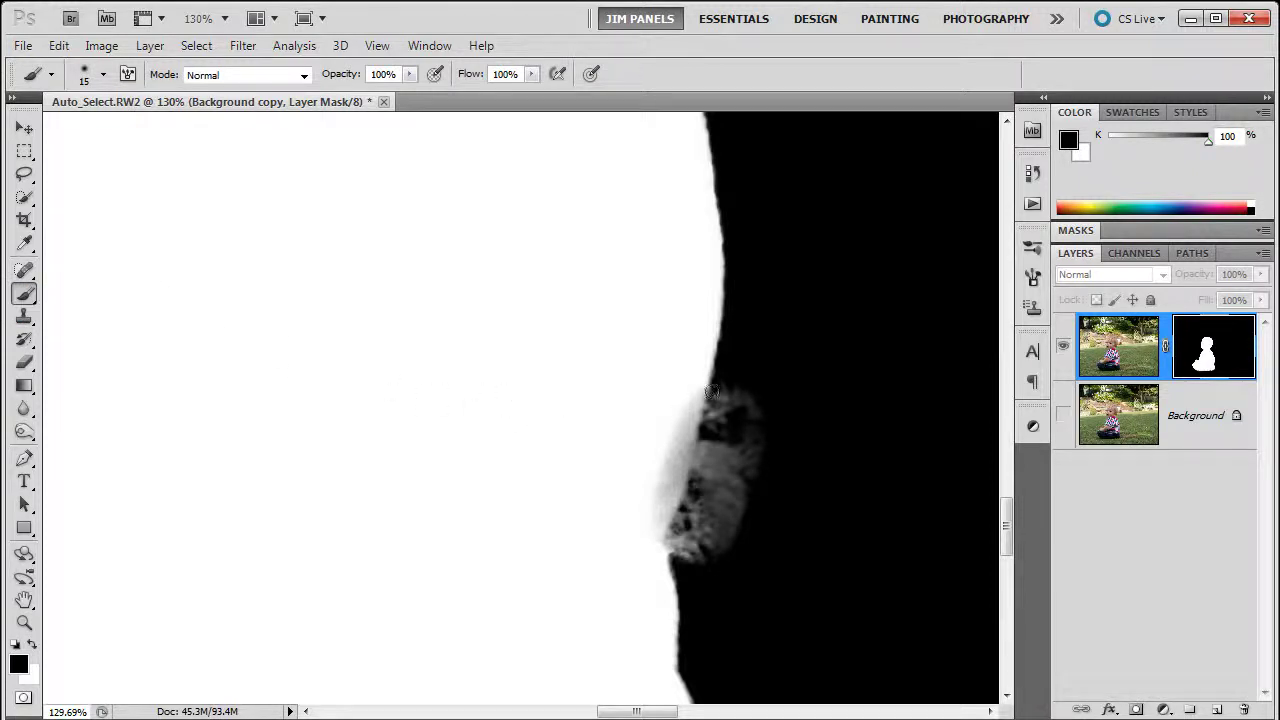
pyautogui.moveTo(724, 399)
pyautogui.mouseDown()
pyautogui.moveTo(678, 534)
pyautogui.moveTo(703, 556)
pyautogui.moveTo(732, 422)
pyautogui.moveTo(737, 486)
pyautogui.moveTo(761, 408)
pyautogui.mouseUp()
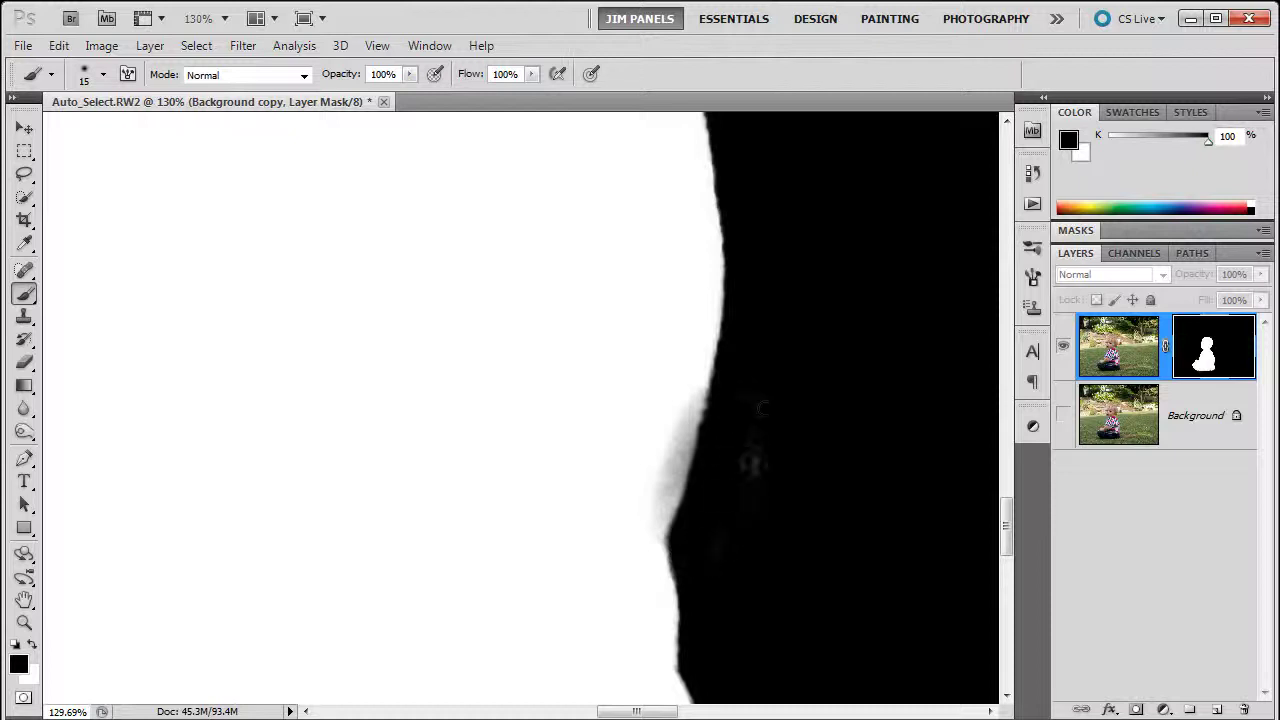
pyautogui.press('x')
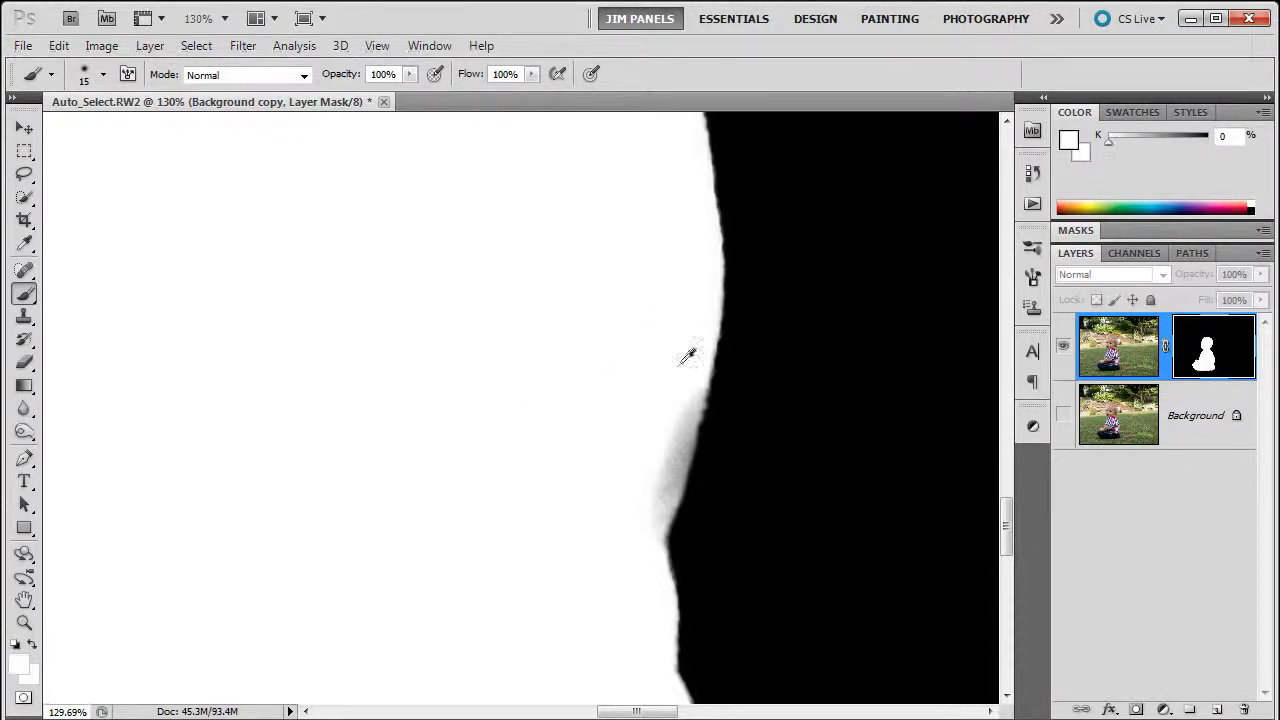
pyautogui.moveTo(686, 349)
pyautogui.mouseDown()
pyautogui.moveTo(657, 457)
pyautogui.moveTo(654, 517)
pyautogui.moveTo(670, 483)
pyautogui.moveTo(657, 520)
pyautogui.moveTo(689, 429)
pyautogui.moveTo(697, 343)
pyautogui.mouseUp()
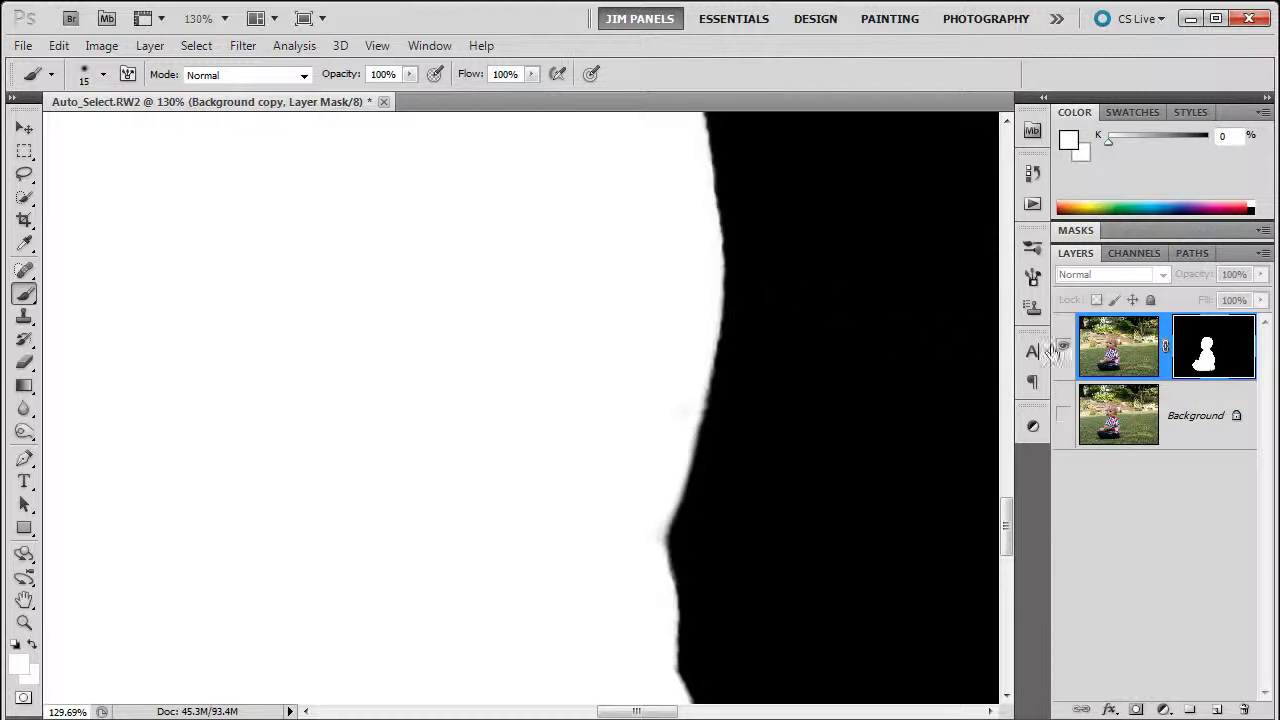
pyautogui.keyDown('alt'); pyautogui.click(1212, 346); pyautogui.keyUp('alt')
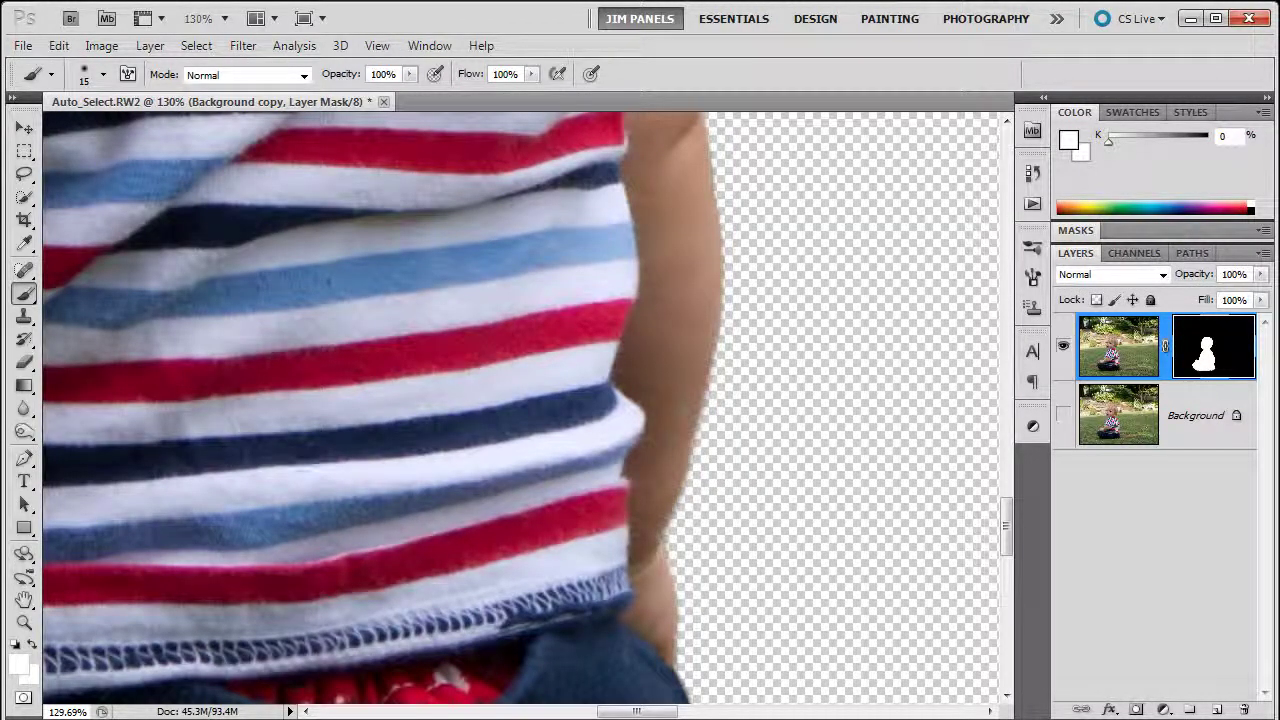
pyautogui.click(24, 622)
pyautogui.keyDown('alt'); pyautogui.click(523, 471); pyautogui.keyUp('alt')
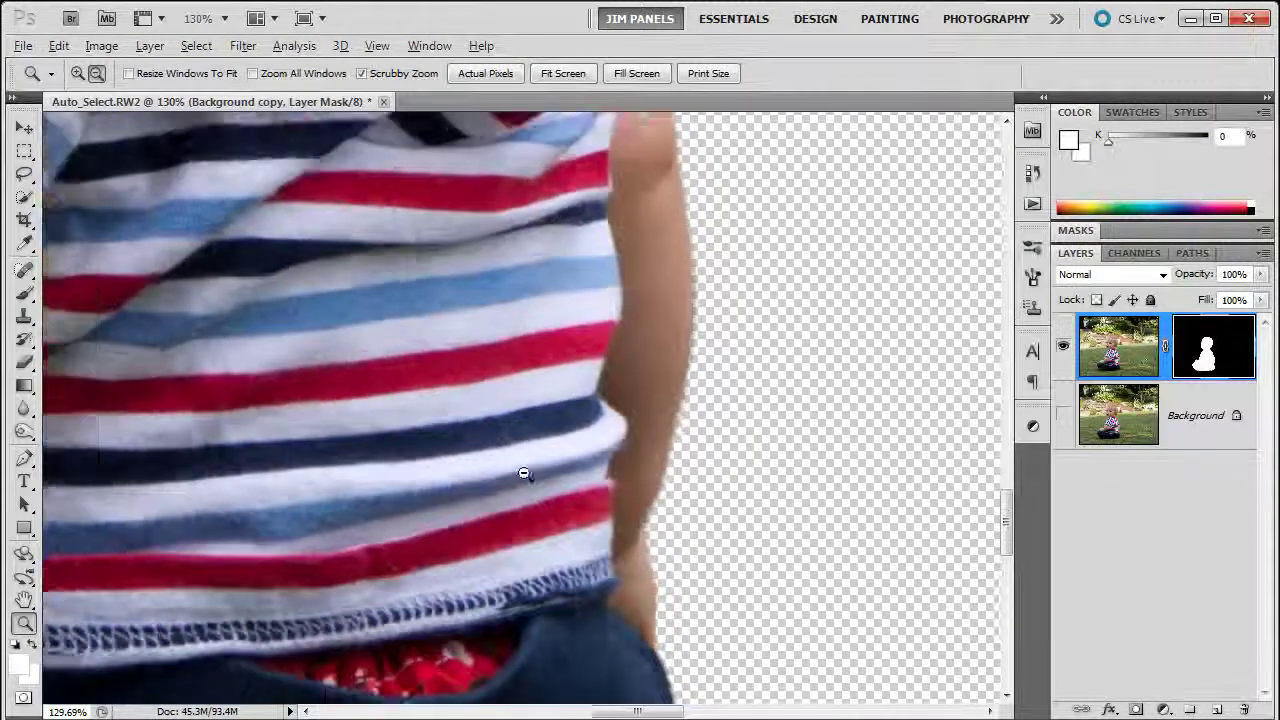
# Zoom out to fit the image, show the garden Background layer, and duplicate it
pyautogui.keyDown('alt'); pyautogui.click(521, 511); pyautogui.keyUp('alt')
pyautogui.keyDown('alt'); pyautogui.click(521, 511); pyautogui.keyUp('alt')
pyautogui.keyDown('alt'); pyautogui.click(449, 489); pyautogui.keyUp('alt')
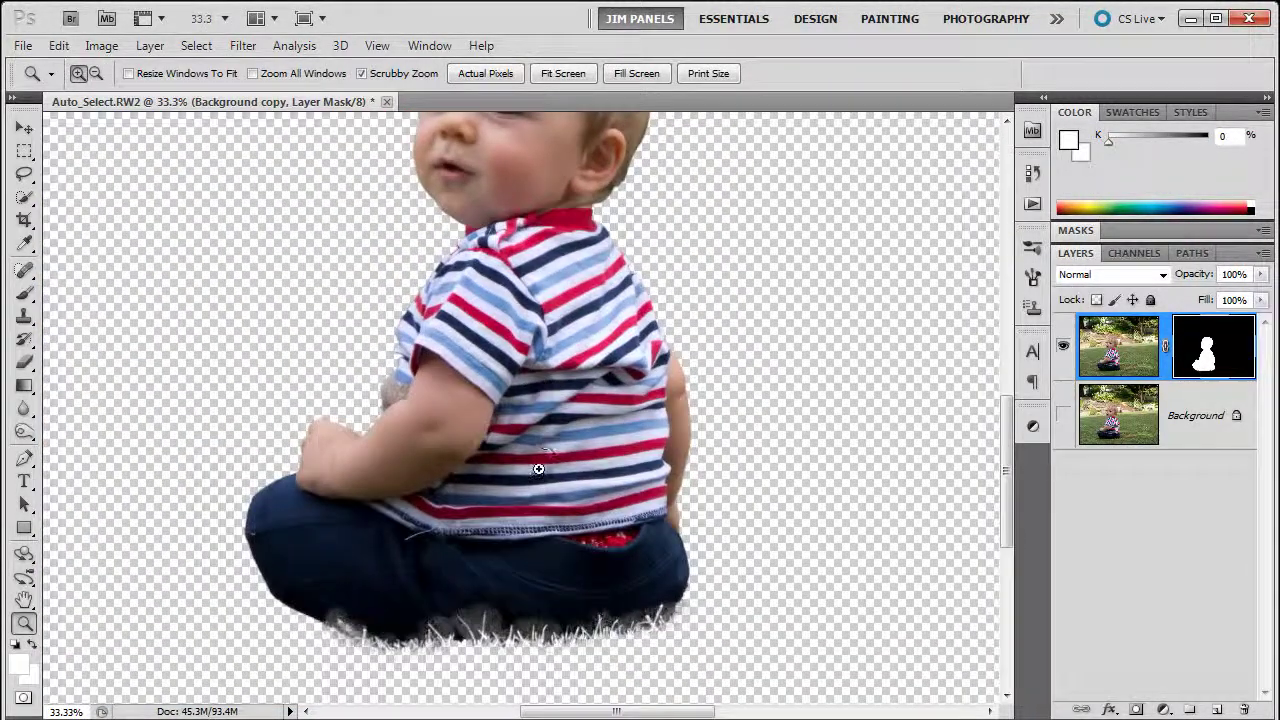
pyautogui.keyDown('alt'); pyautogui.click(533, 468); pyautogui.keyUp('alt')
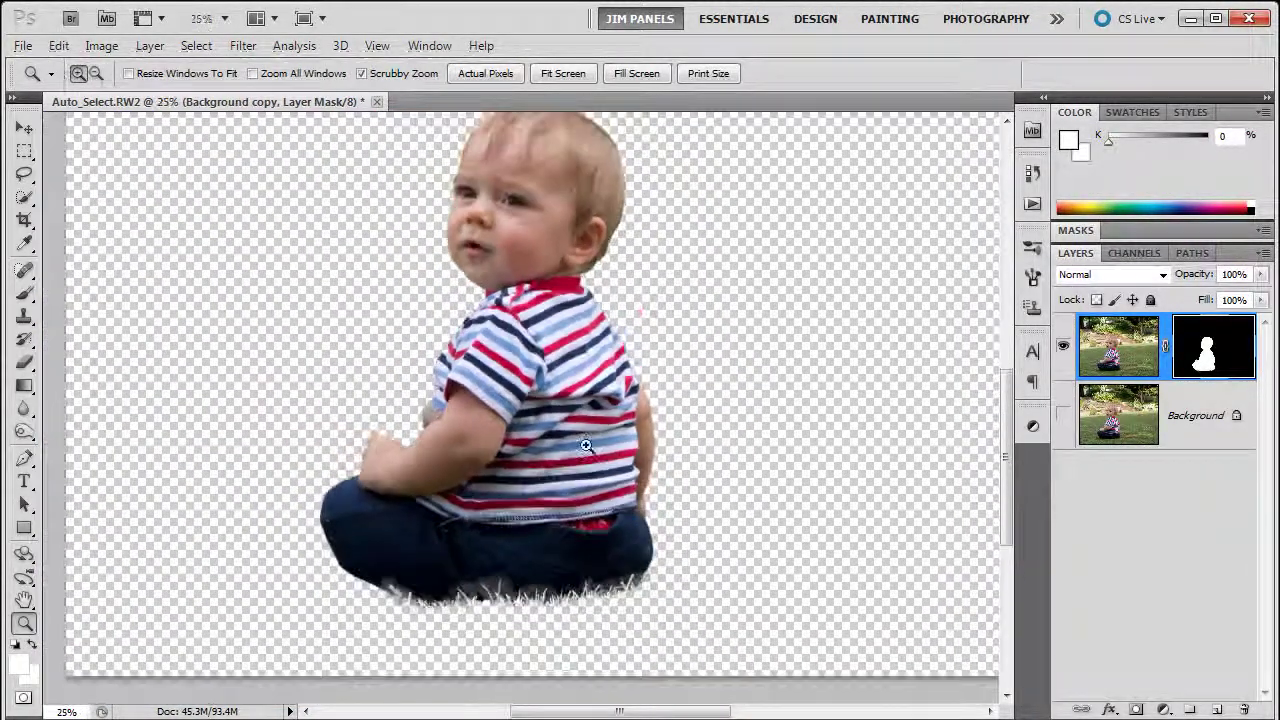
pyautogui.keyDown('alt'); pyautogui.click(566, 423); pyautogui.keyUp('alt')
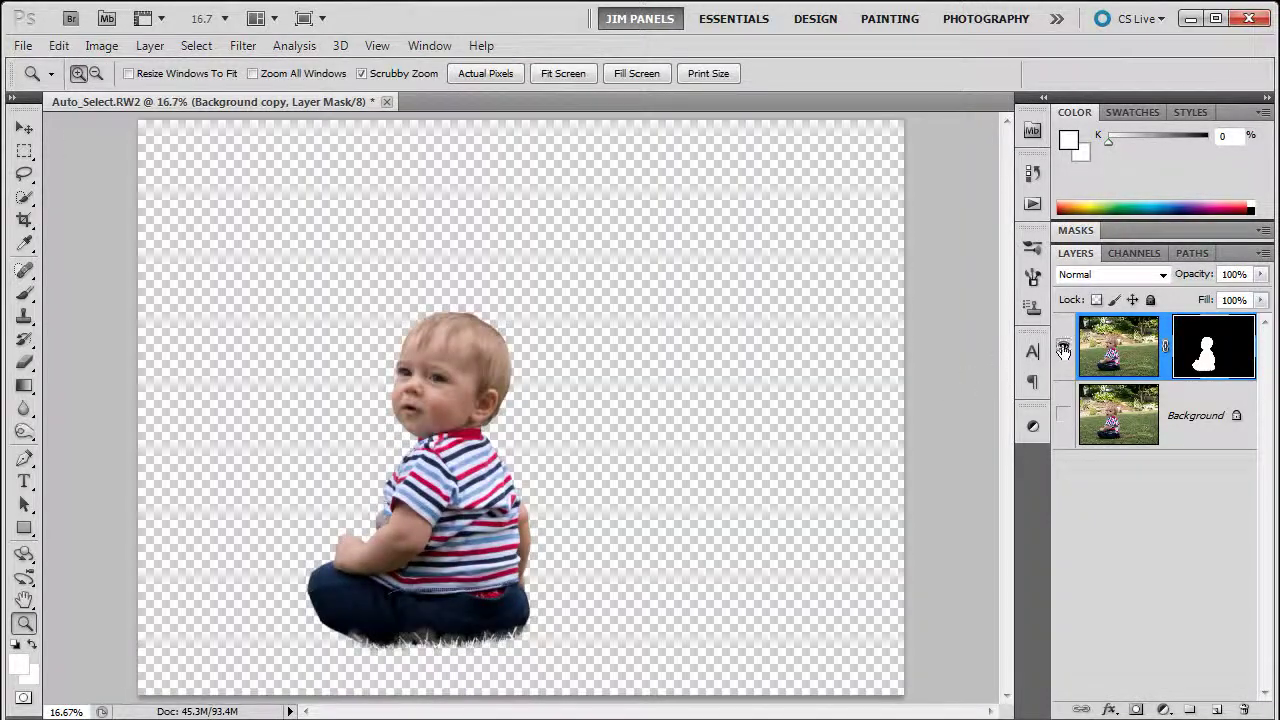
pyautogui.click(1063, 416)
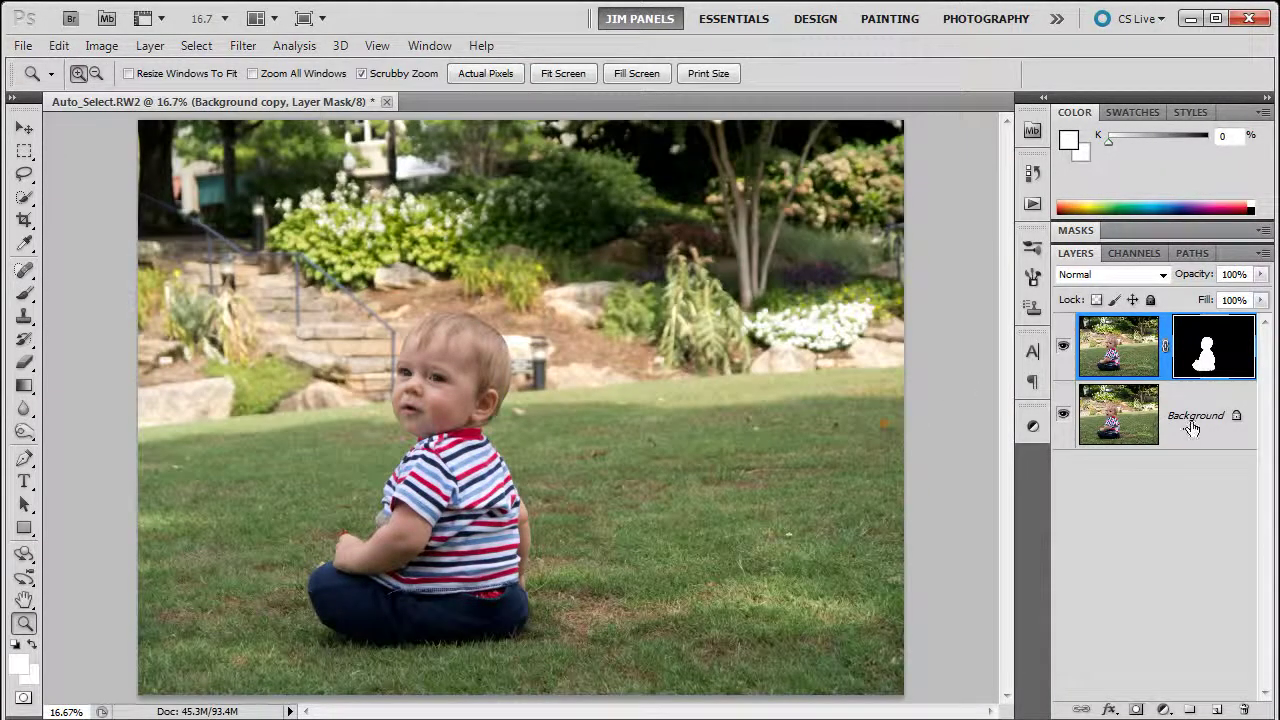
pyautogui.click(1185, 427)
pyautogui.moveTo(1189, 429); pyautogui.dragTo(1217, 710)
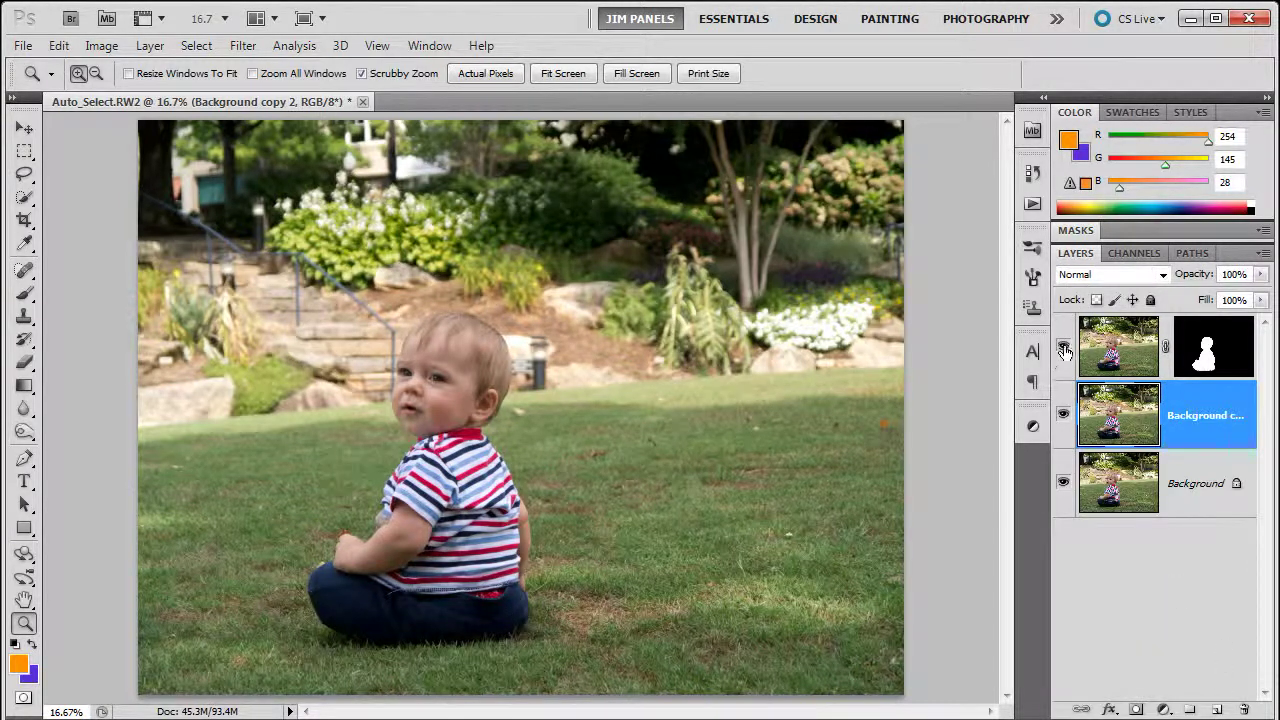
# Move the masked baby layer to the right and hide the original Background layer
pyautogui.click(1102, 345)
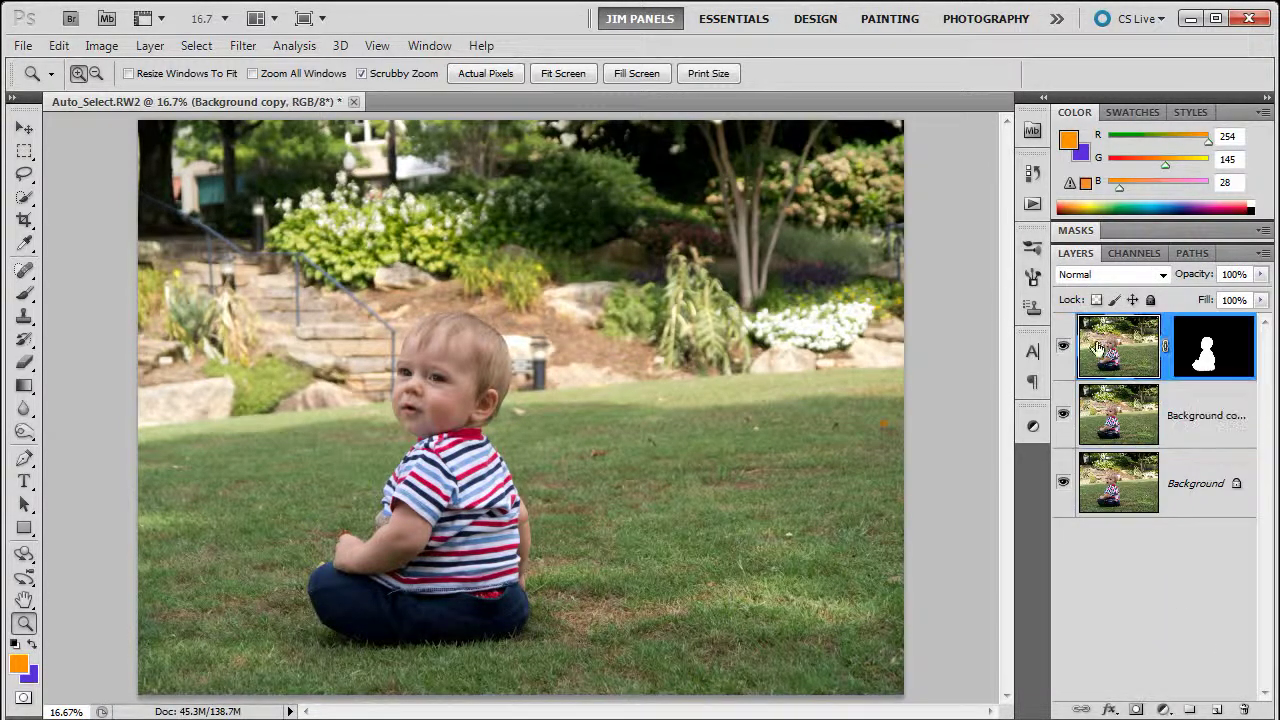
pyautogui.press('v')
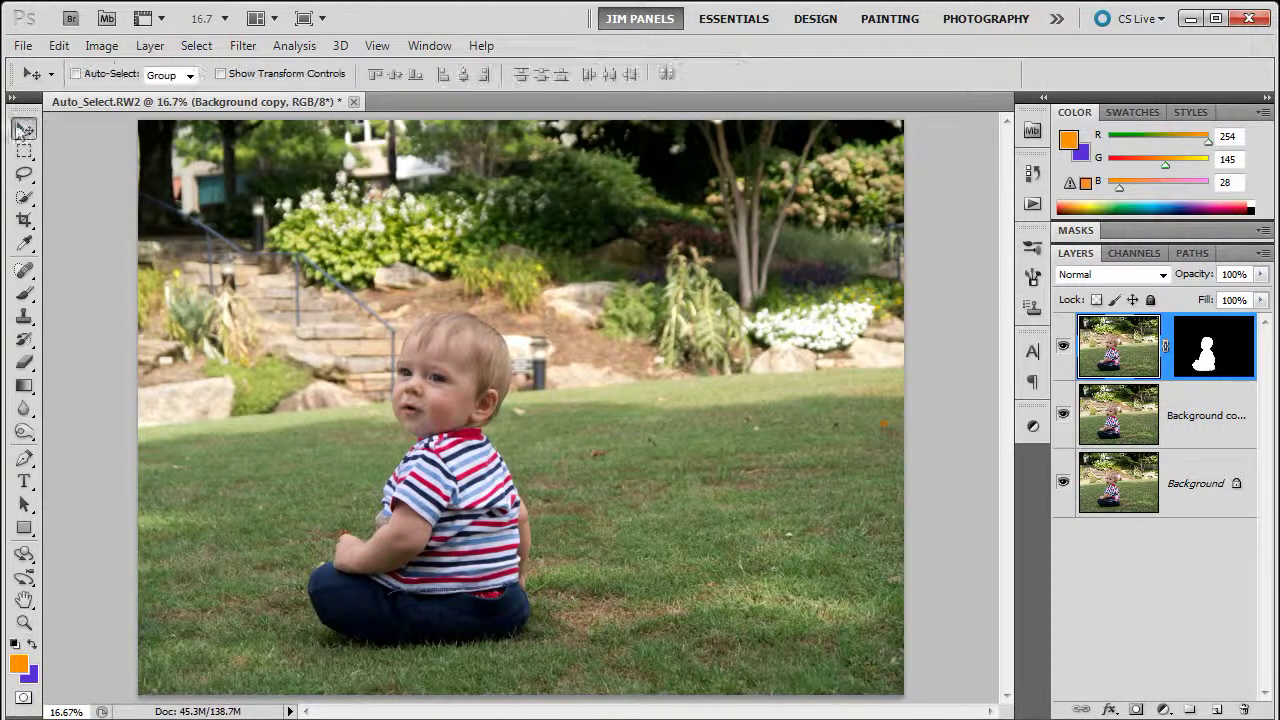
pyautogui.moveTo(466, 463); pyautogui.dragTo(789, 443)
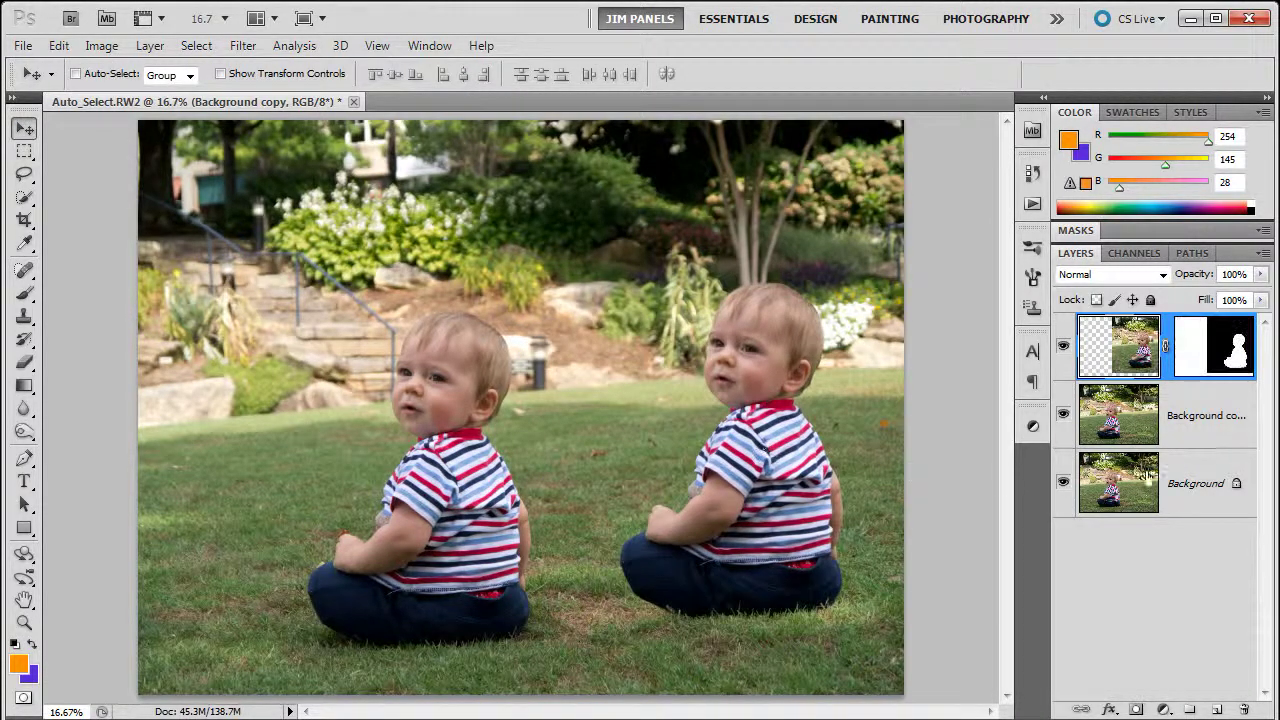
pyautogui.click(1130, 427)
pyautogui.click(1063, 483)
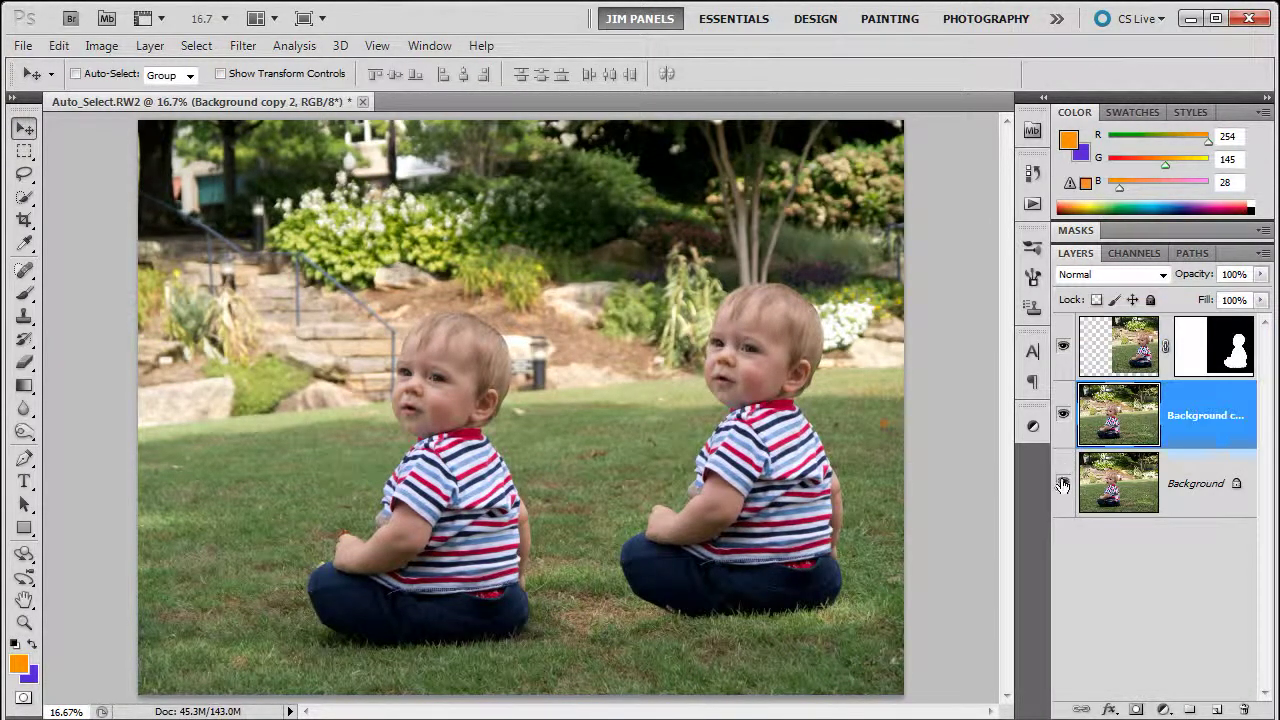
pyautogui.click(24, 174)
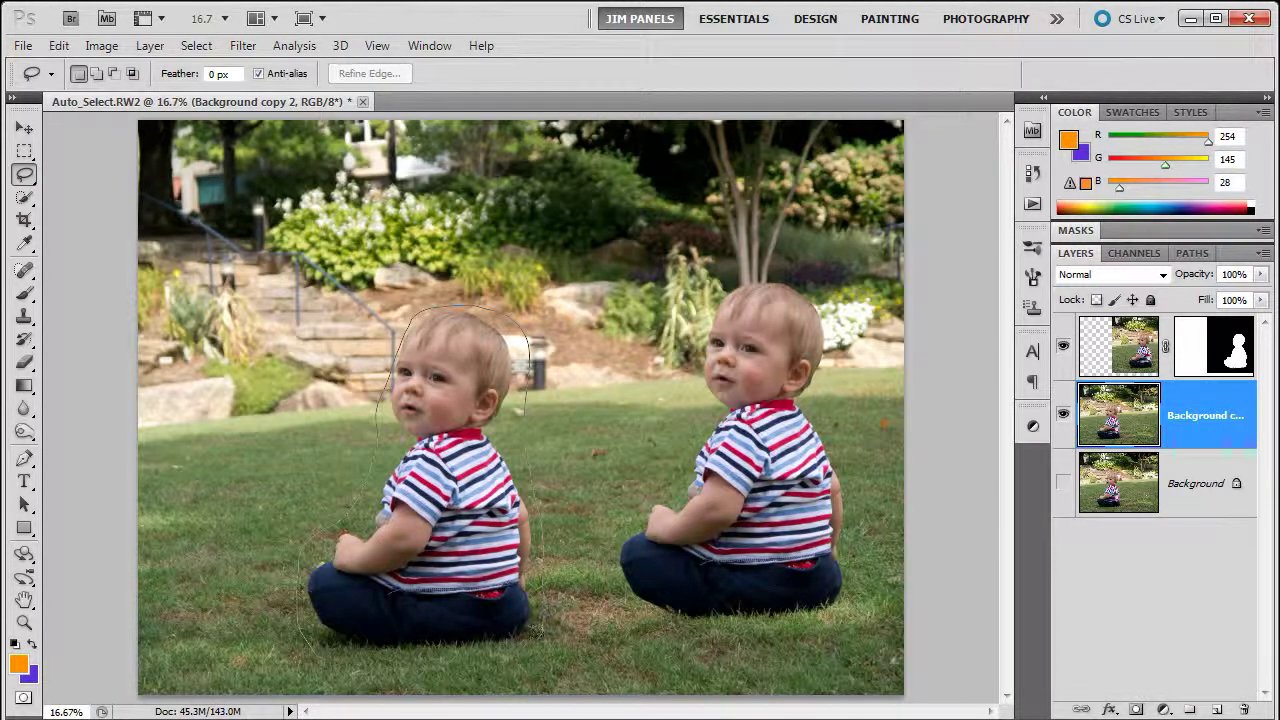
# Lasso the left baby, fill it with Content-Aware fill, and deselect
pyautogui.moveTo(384, 659); pyautogui.dragTo(380, 662)
pyautogui.click(59, 45)
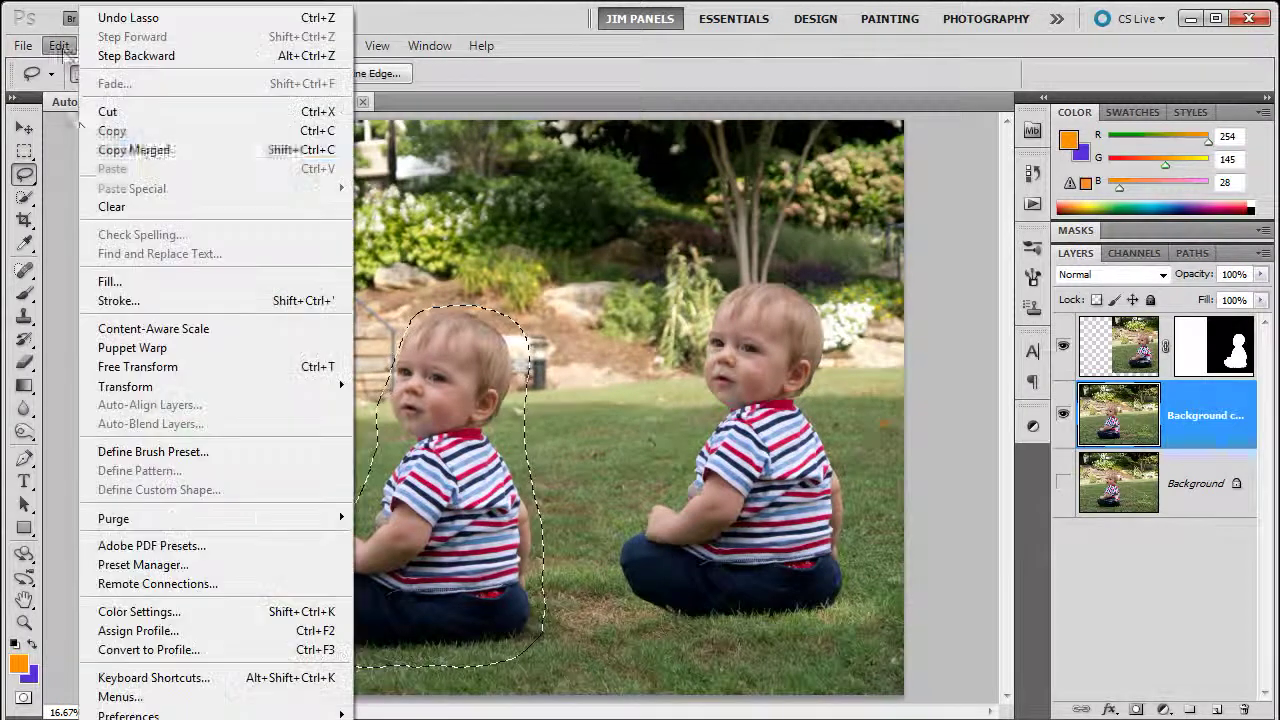
pyautogui.click(134, 282)
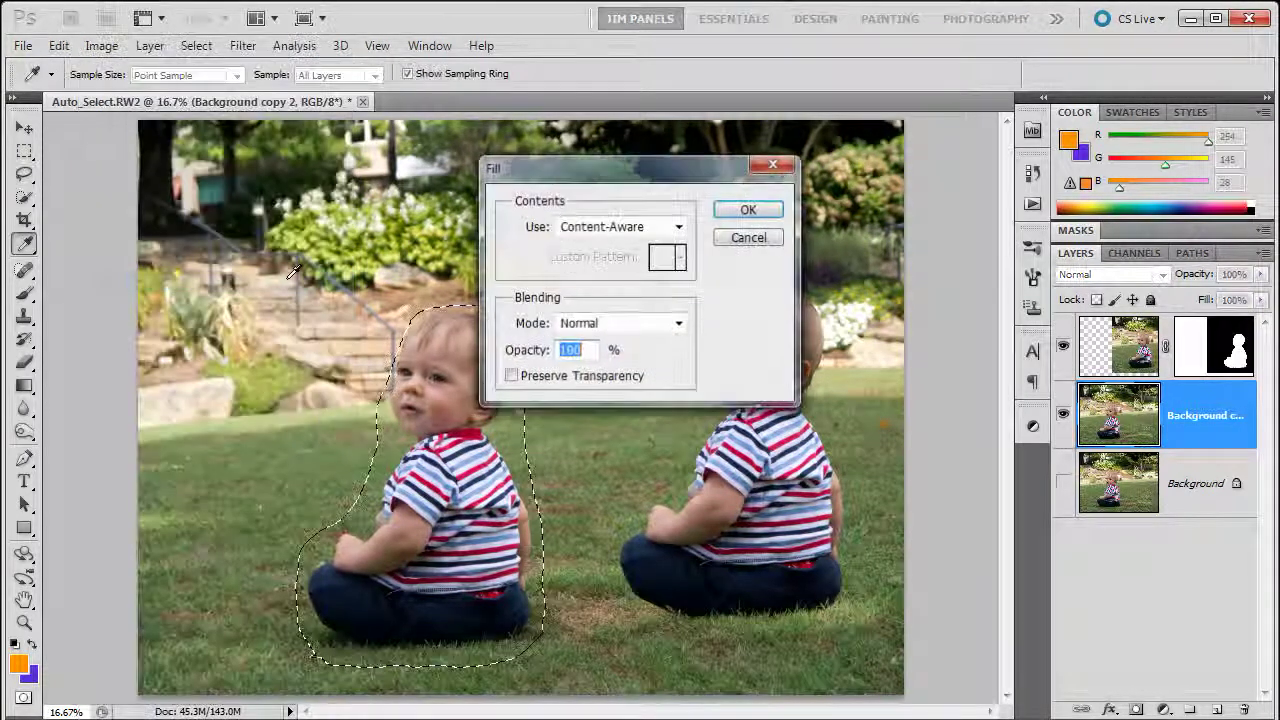
pyautogui.click(747, 209)
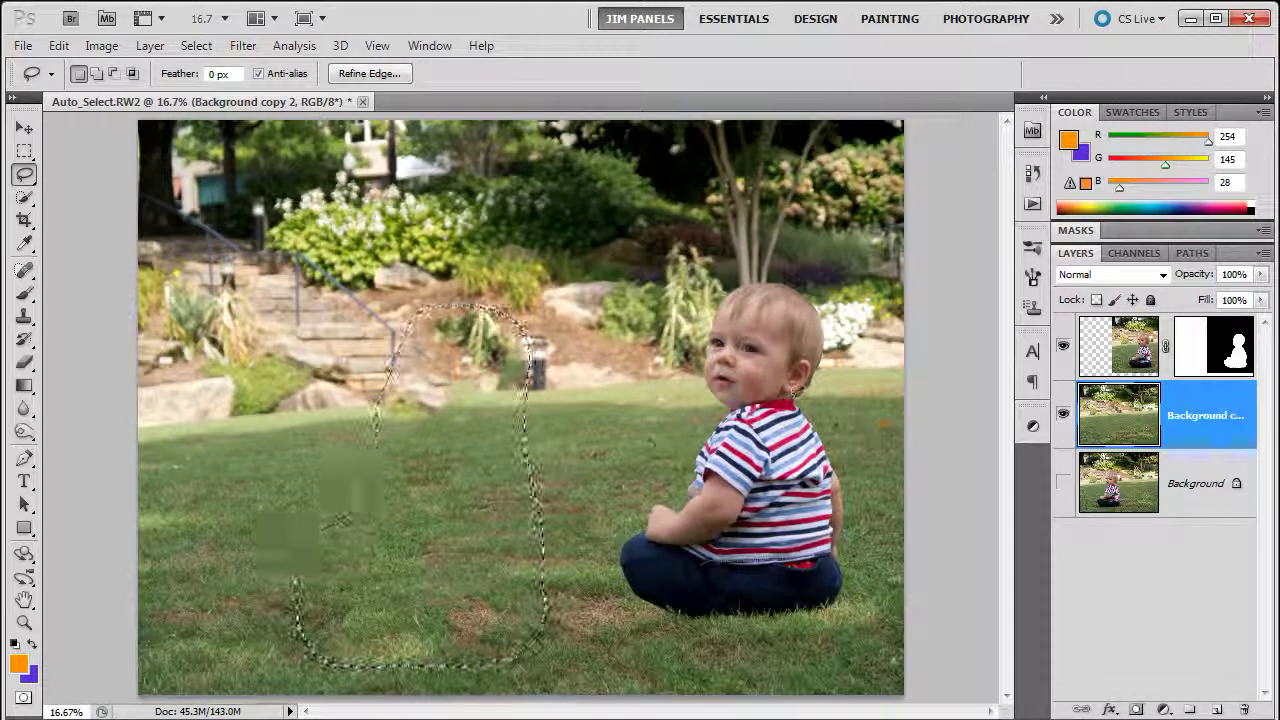
pyautogui.click(196, 46)
pyautogui.click(228, 88)
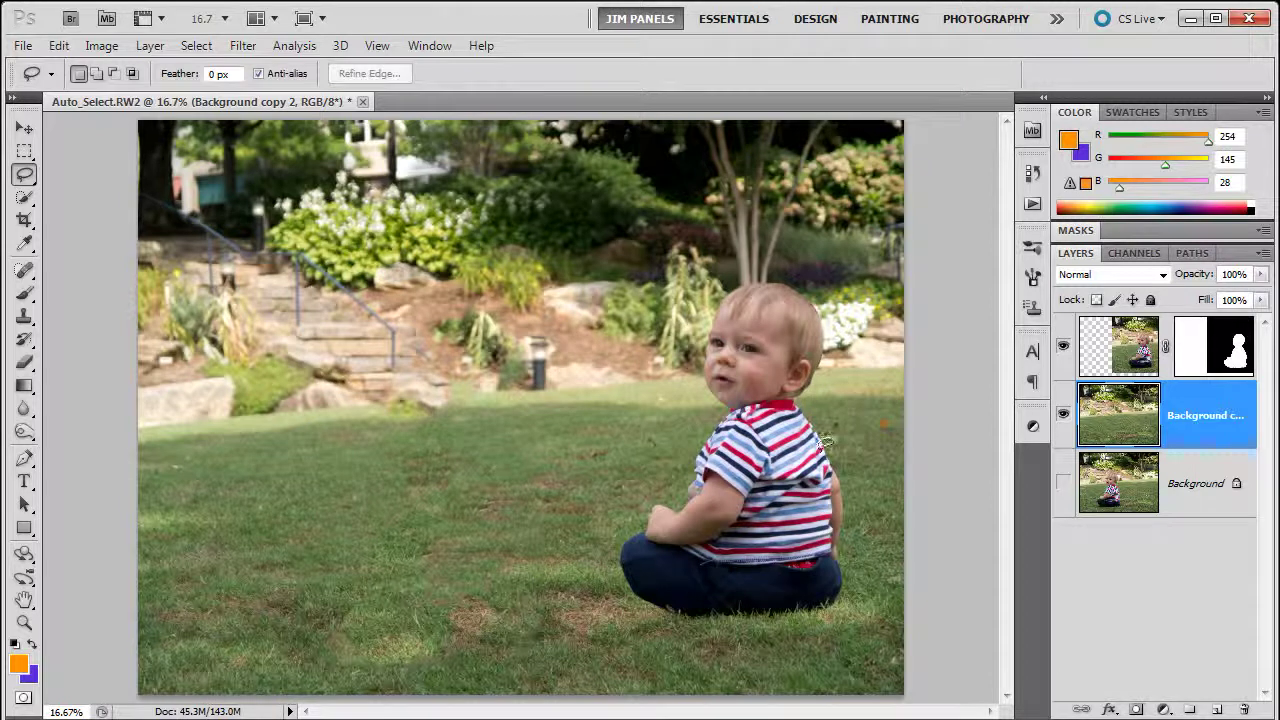
# Shift the masked baby layer slightly left and lower
pyautogui.click(1096, 355)
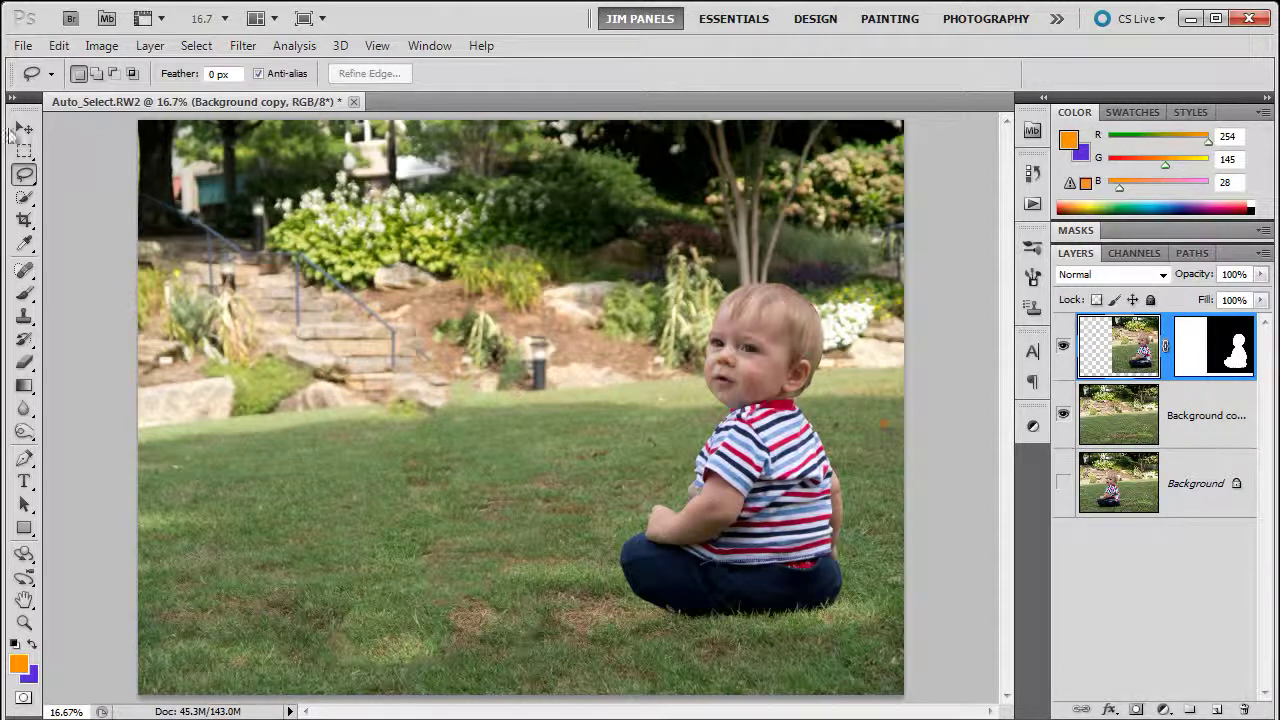
pyautogui.click(22, 129)
pyautogui.moveTo(758, 436); pyautogui.dragTo(732, 469)
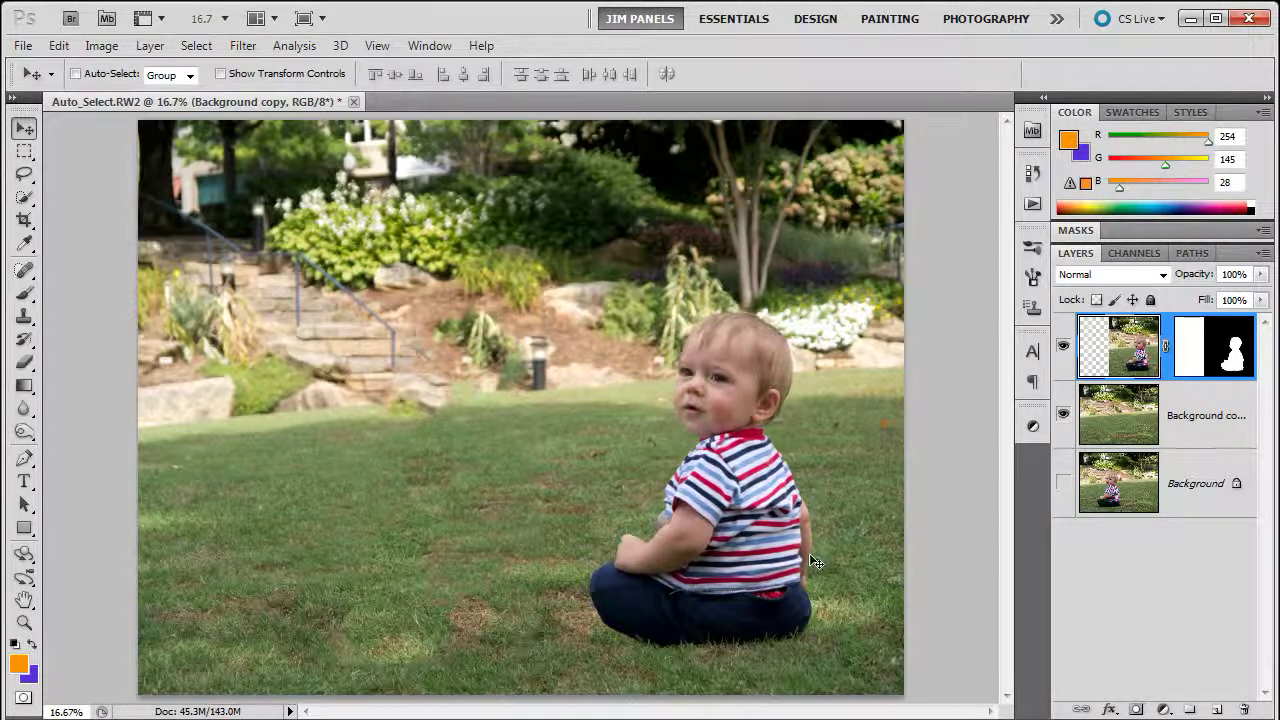